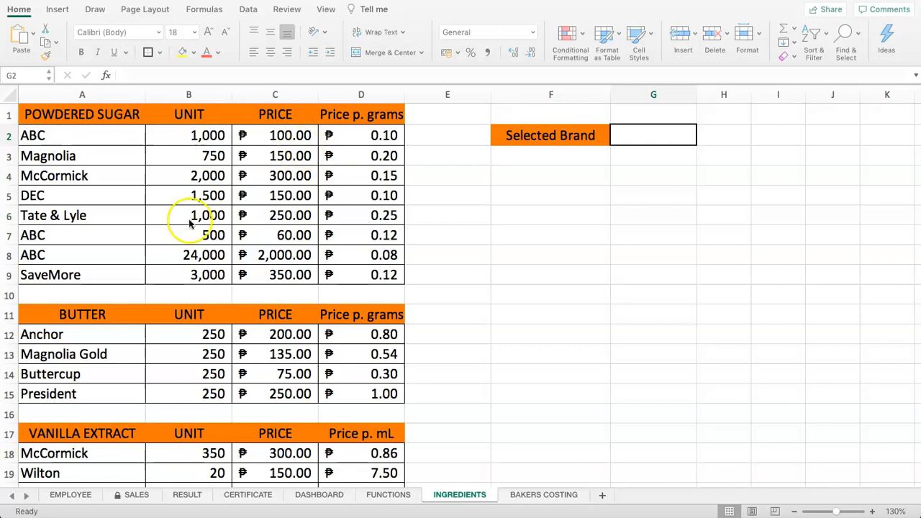
Review the powdered sugar, butter and vanilla extract price tables on the ingredients sheet.
click(211, 153)
click(95, 143)
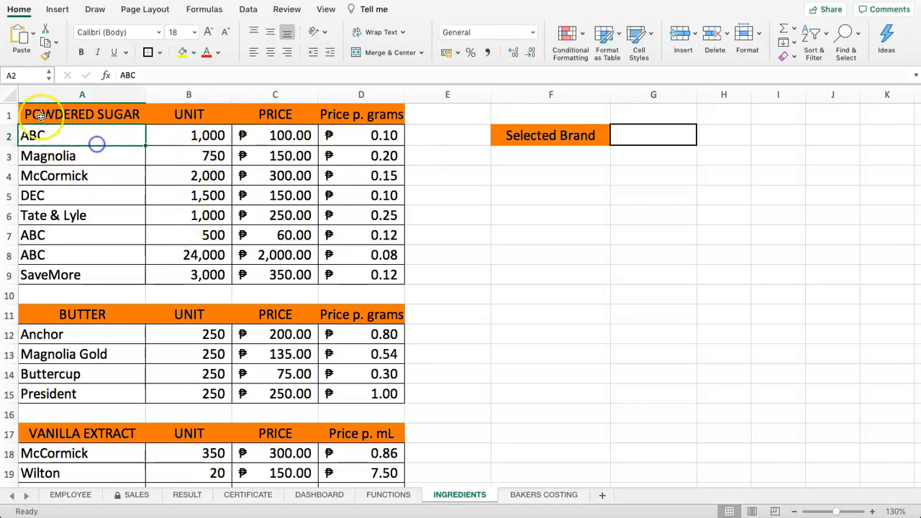
click(52, 114)
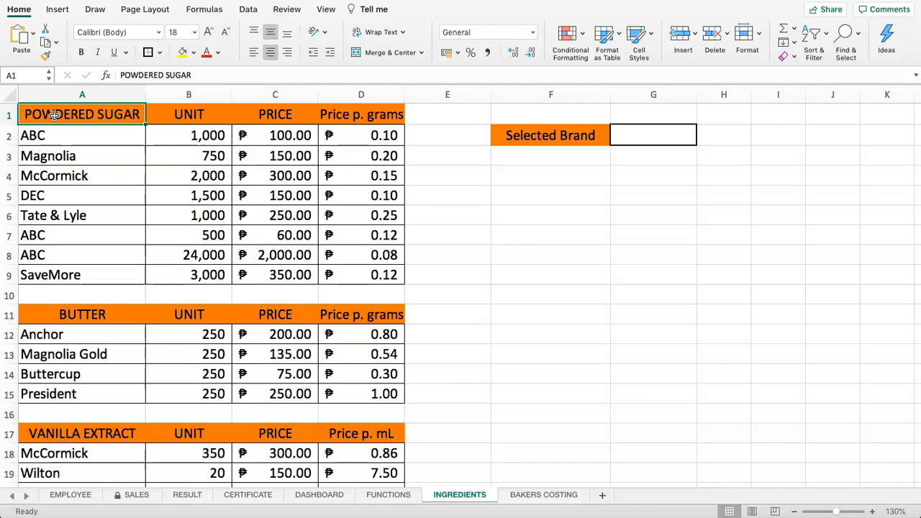
drag(39, 133, 360, 282)
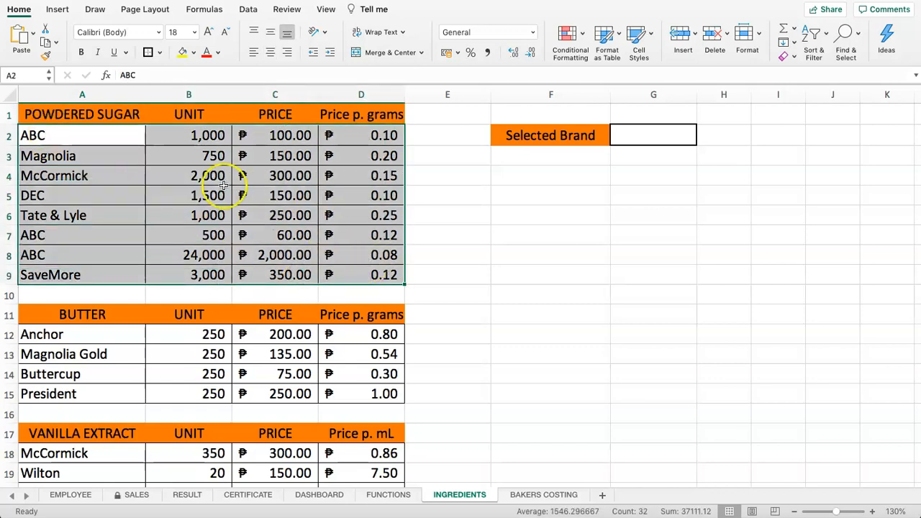
drag(43, 335, 354, 396)
scroll(309, 386, down, 3)
drag(82, 372, 304, 447)
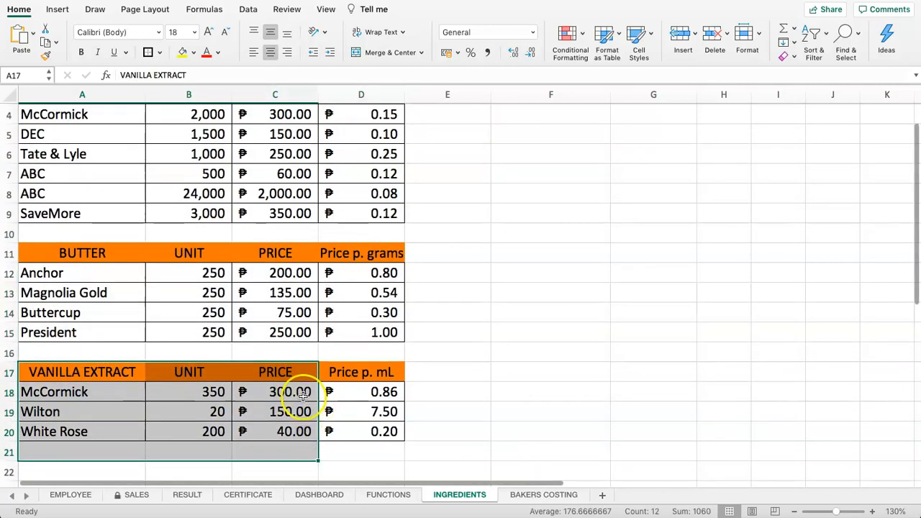
drag(119, 253, 414, 448)
scroll(356, 400, up, 3)
drag(48, 117, 376, 274)
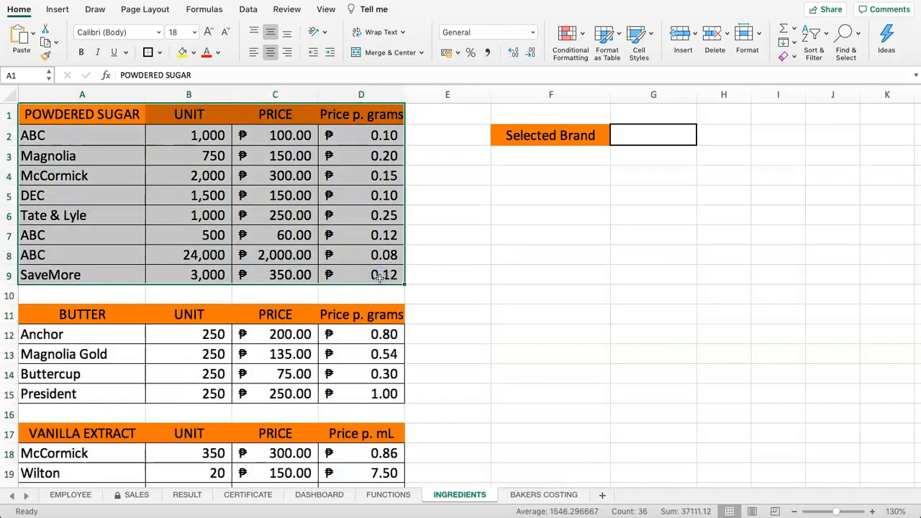
click(166, 158)
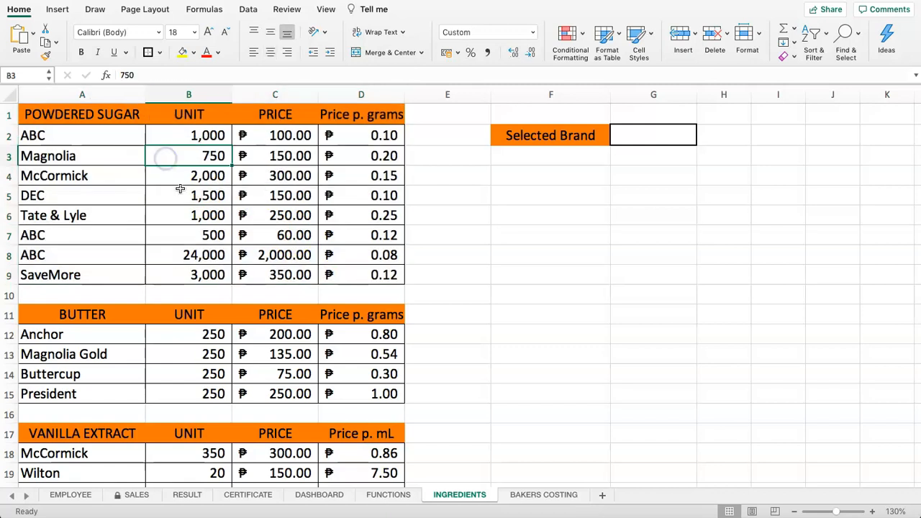
Compare the brand rows of the powdered sugar table, especially the units and price of the repeated ABC entries.
drag(56, 137, 384, 137)
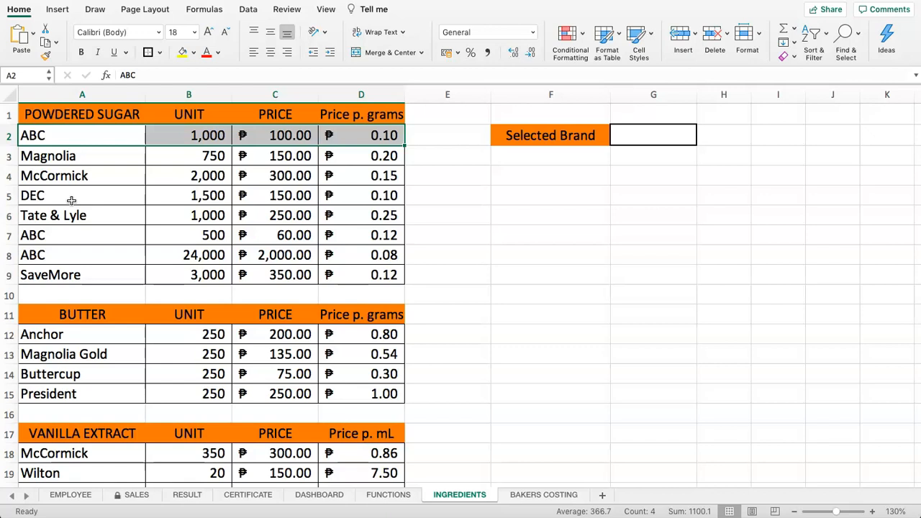
click(146, 204)
drag(82, 134, 67, 274)
click(72, 215)
click(62, 134)
click(62, 236)
click(83, 255)
click(187, 133)
click(179, 237)
click(180, 257)
click(177, 138)
click(248, 139)
click(238, 157)
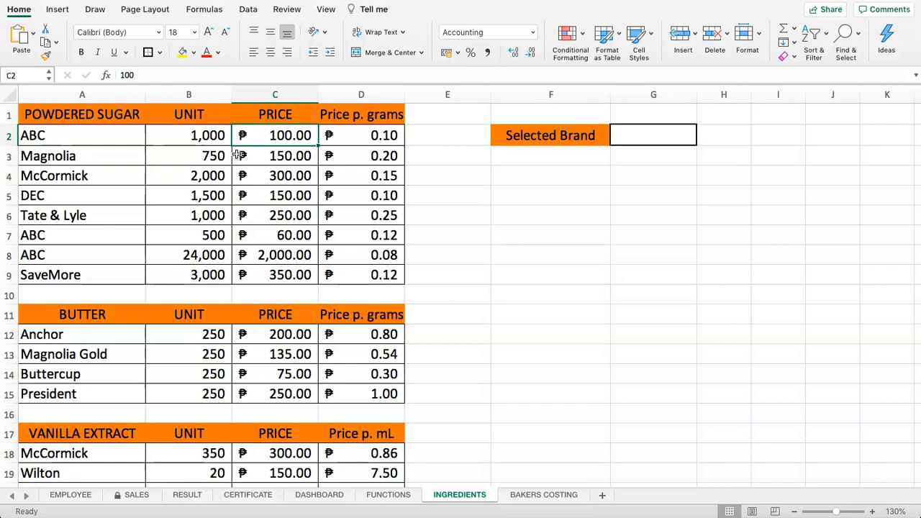
Examine the unit sizes listed for each brand in the powdered sugar table.
click(189, 156)
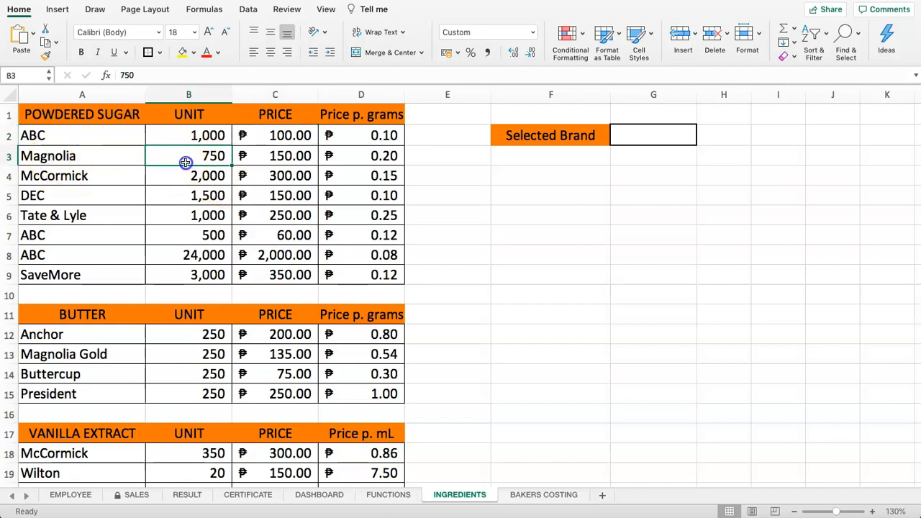
click(191, 155)
click(288, 155)
click(202, 176)
drag(203, 157, 208, 263)
click(204, 179)
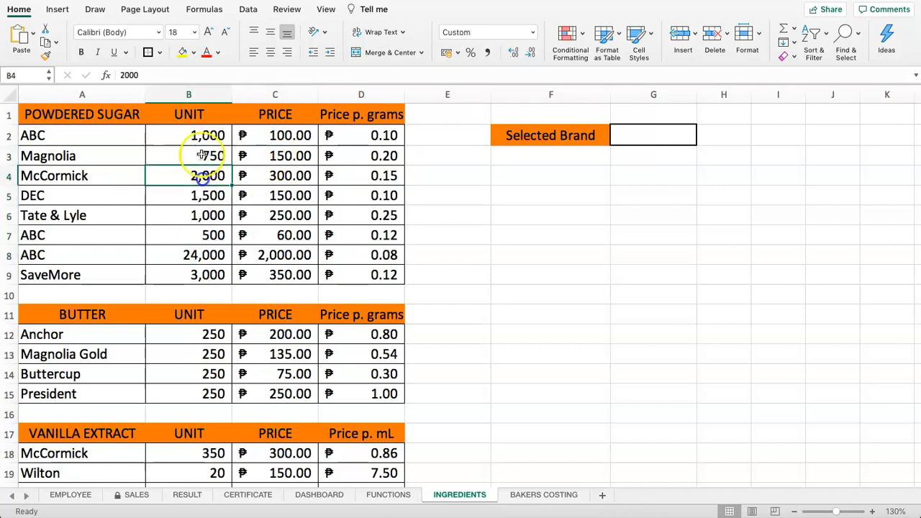
drag(195, 137, 185, 273)
click(178, 258)
click(190, 281)
click(182, 231)
click(183, 214)
click(184, 195)
click(180, 175)
Check the price column of the powdered sugar table and how the price per gram in D2 is calculated.
drag(277, 115, 291, 288)
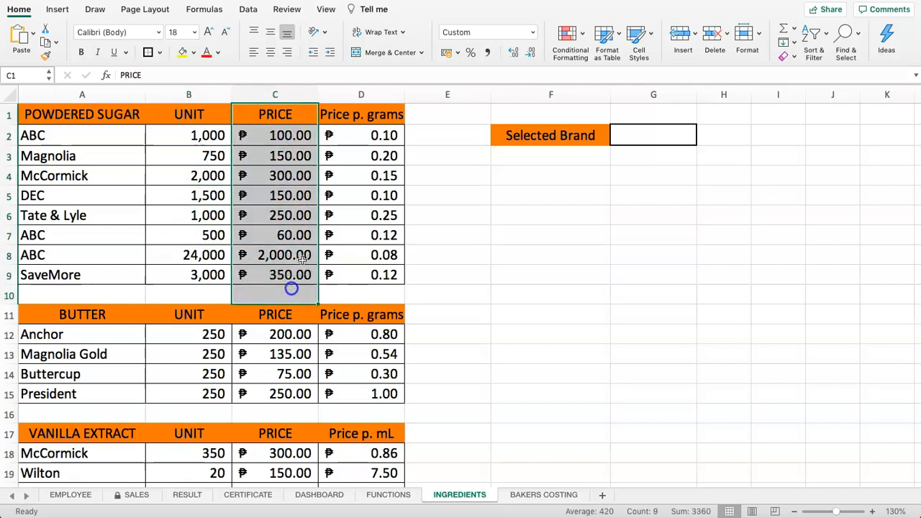
drag(350, 136, 361, 251)
click(348, 134)
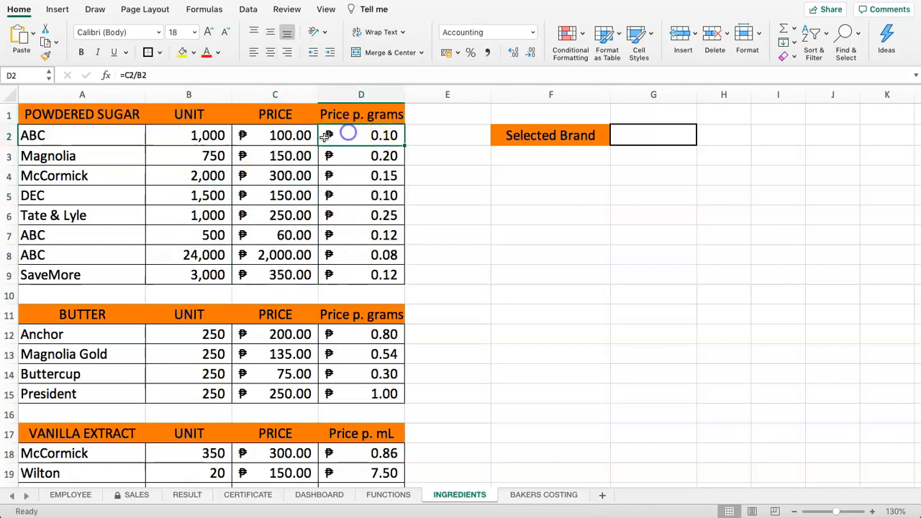
click(262, 135)
click(182, 138)
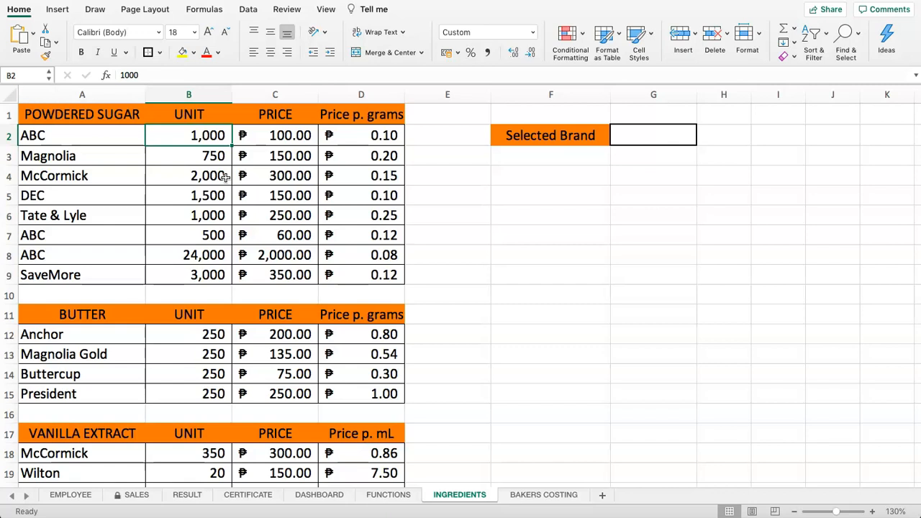
Examine the powdered sugar rows A2:D9 and the brand names alongside the Selected Brand cell.
click(574, 154)
drag(65, 138, 377, 278)
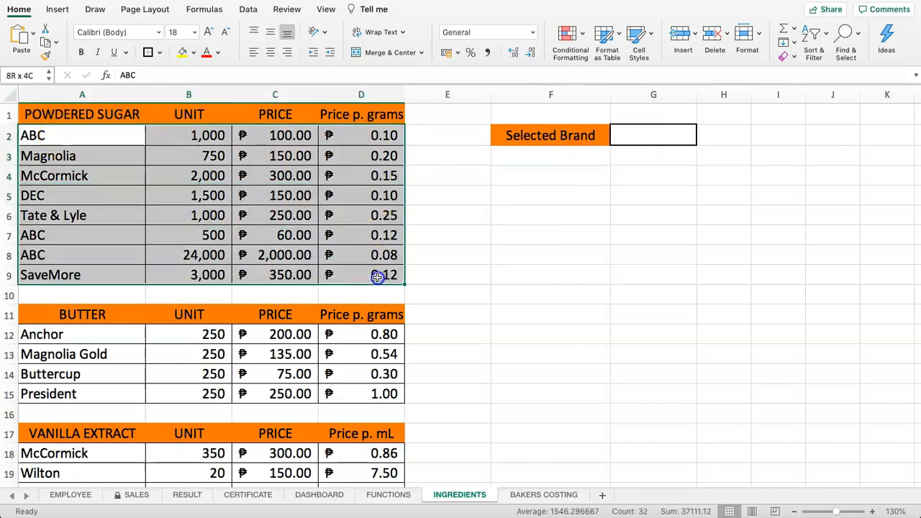
click(483, 243)
drag(43, 135, 379, 274)
click(86, 154)
drag(65, 137, 58, 273)
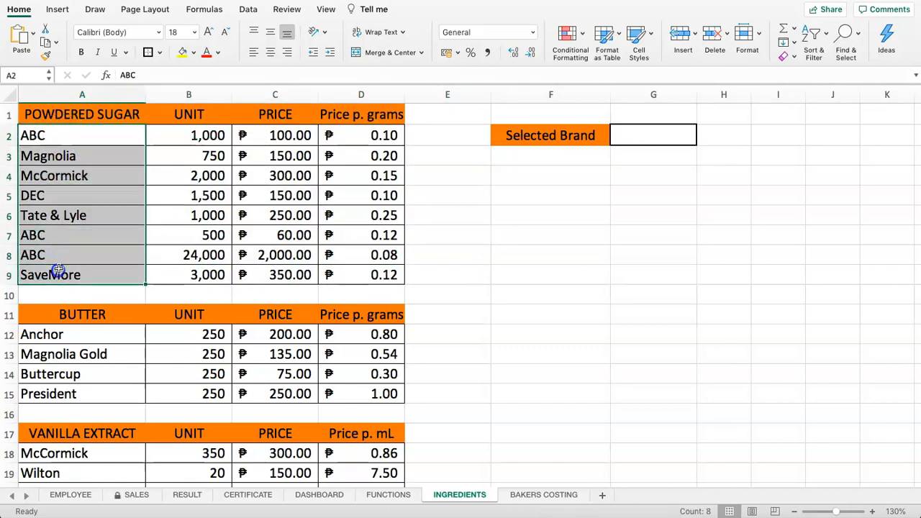
click(644, 136)
drag(72, 137, 58, 275)
click(326, 166)
drag(36, 141, 349, 286)
click(446, 259)
click(353, 132)
click(87, 129)
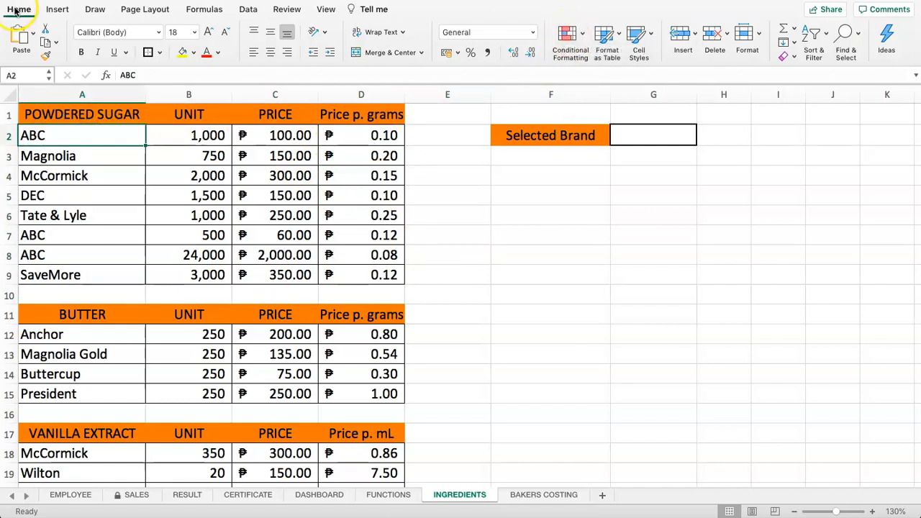
Start an Equal To highlight rule for the powdered sugar rows A2:D9 and move its dialog clear of the table.
click(569, 36)
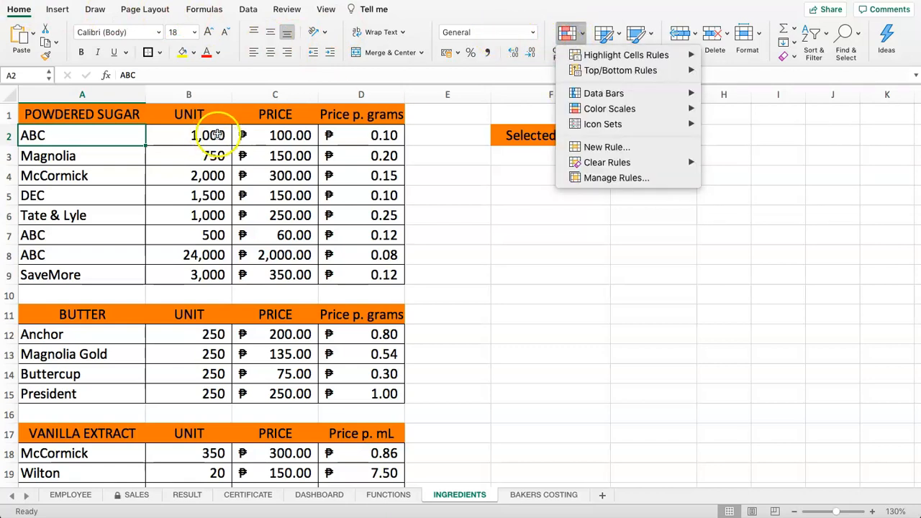
click(213, 139)
drag(78, 138, 370, 275)
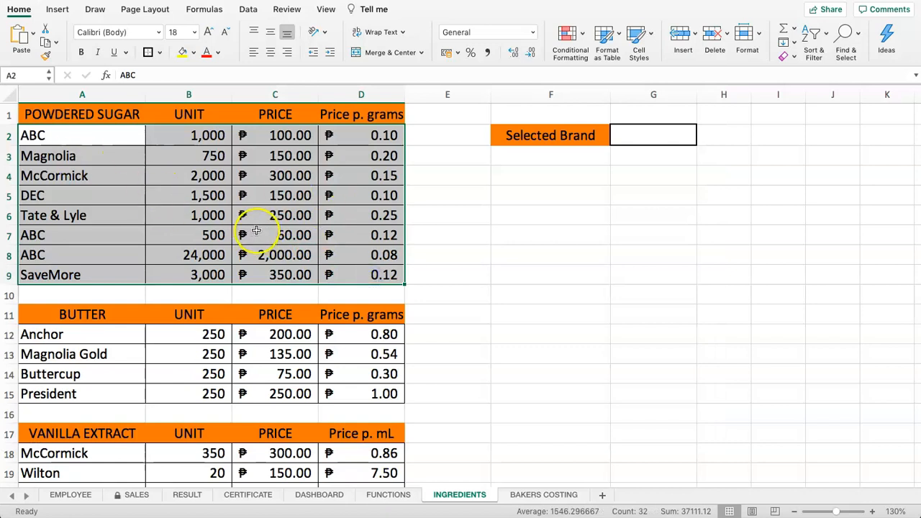
click(567, 33)
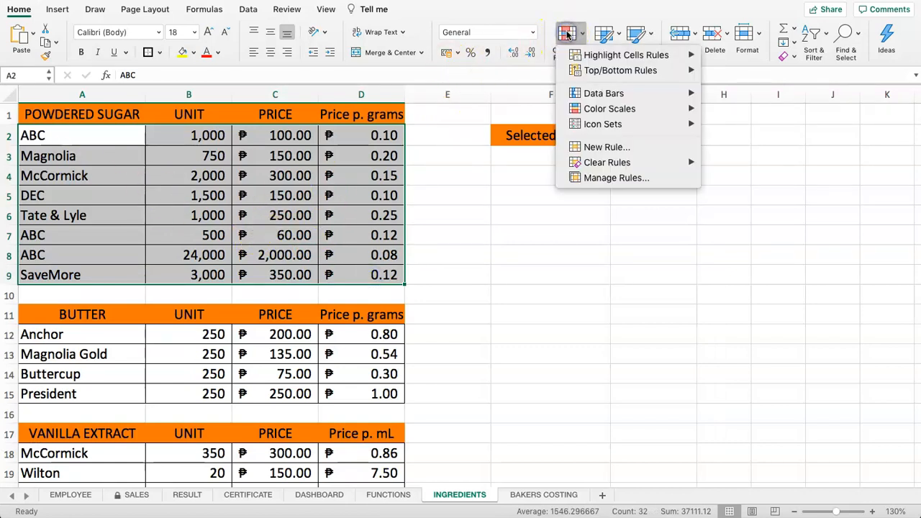
click(580, 96)
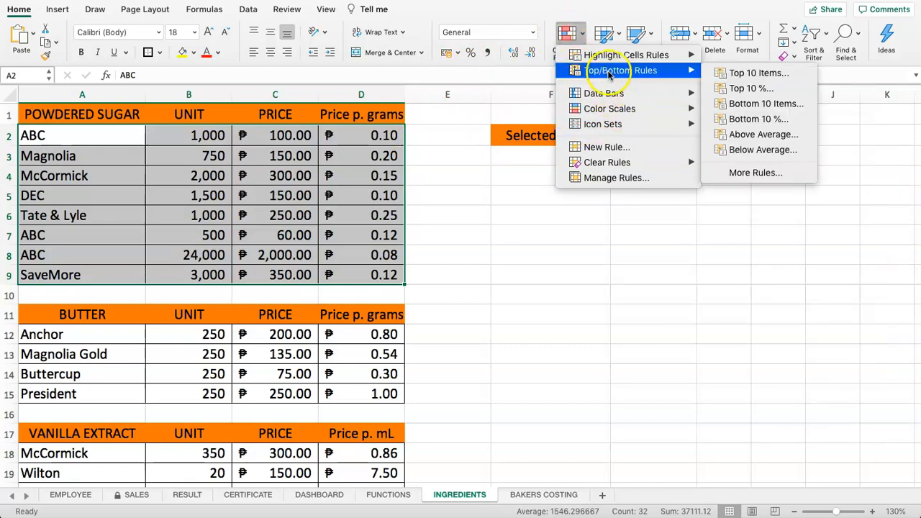
mouse_move(608, 72)
mouse_move(617, 56)
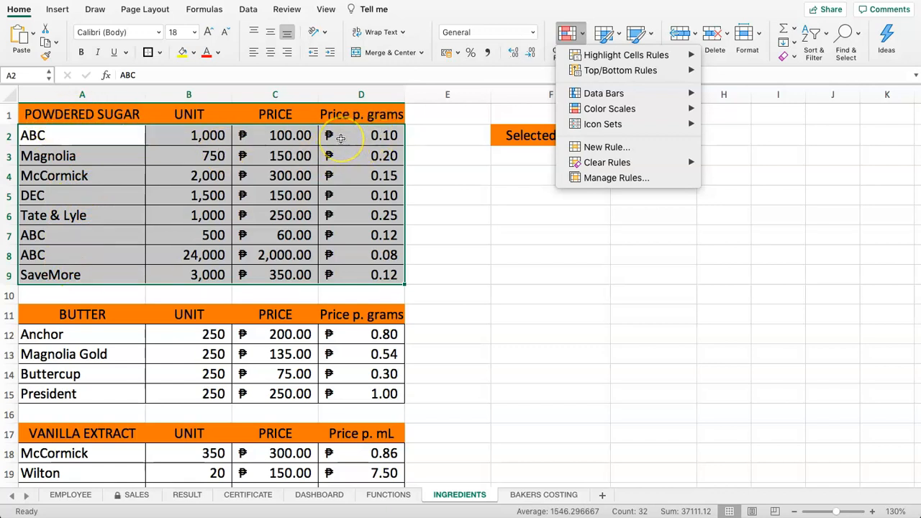
click(597, 76)
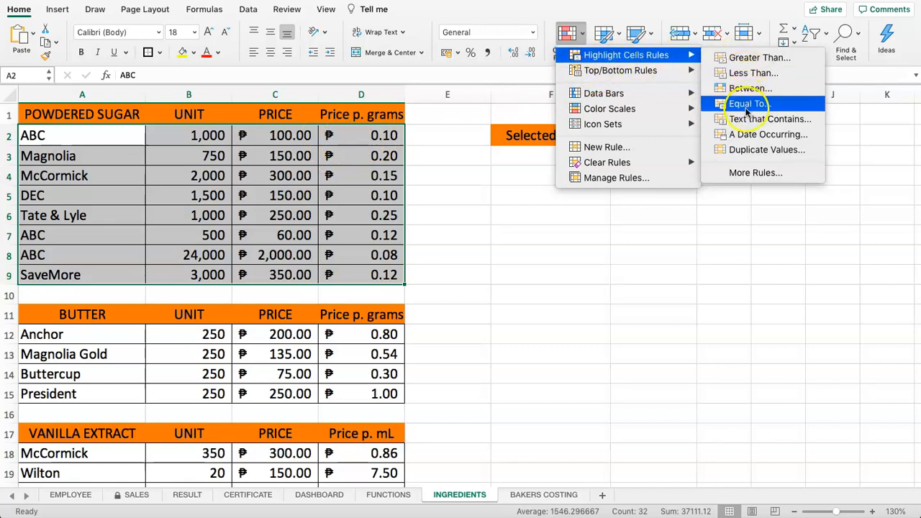
click(736, 105)
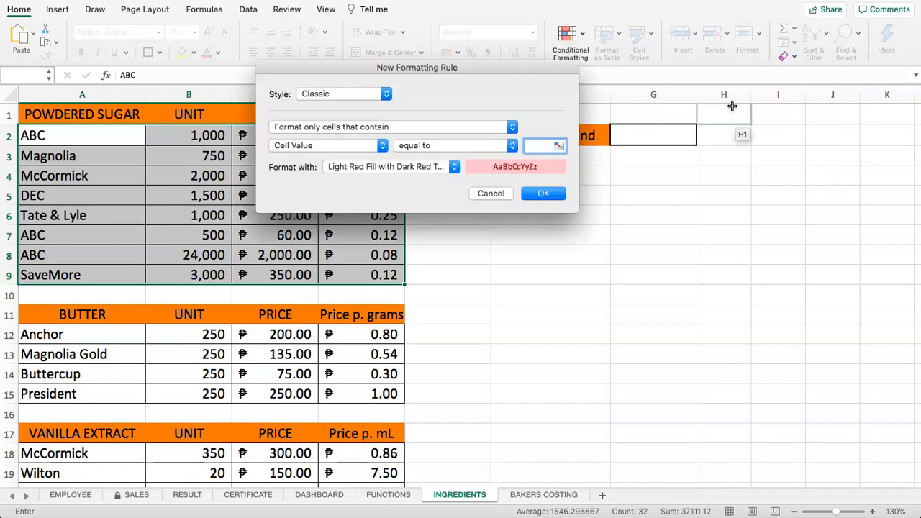
drag(438, 80, 617, 171)
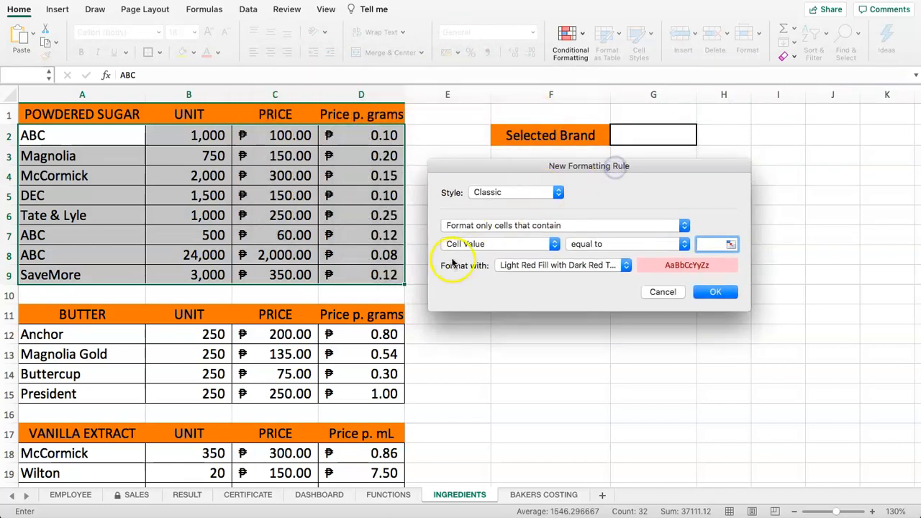
click(499, 228)
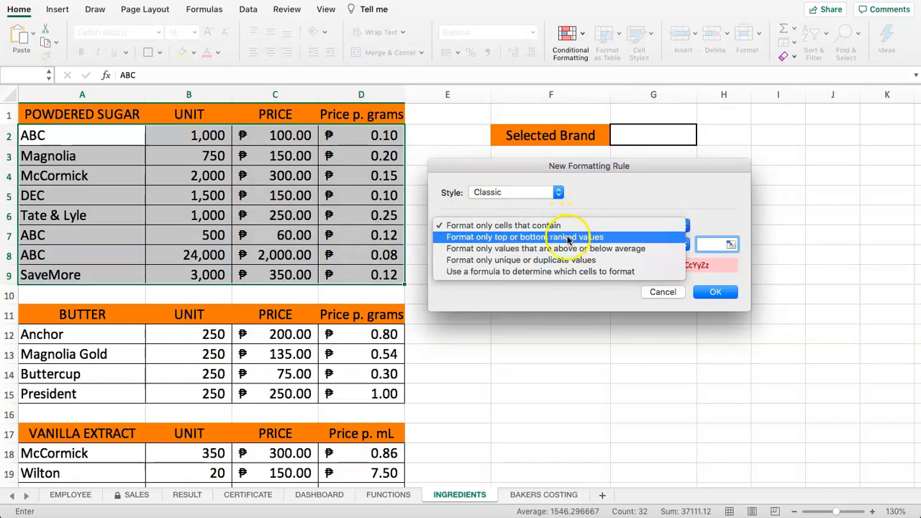
click(539, 271)
click(524, 244)
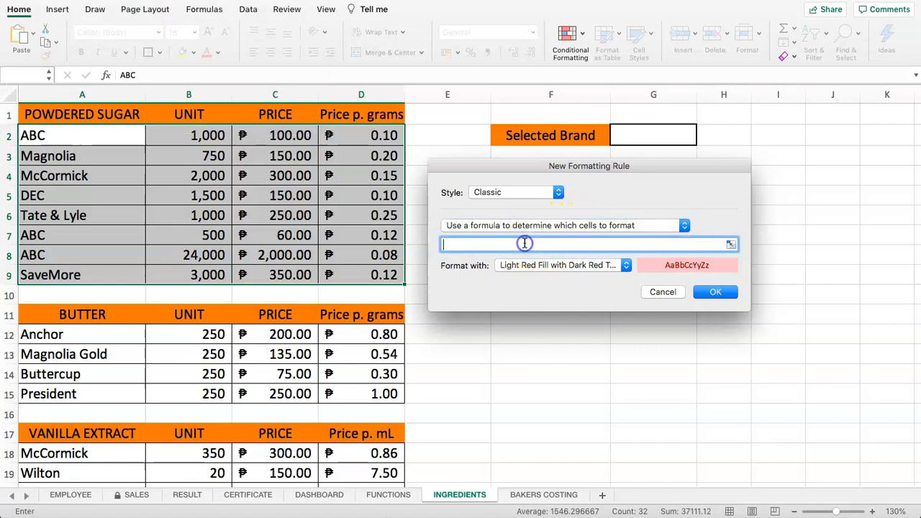
click(516, 228)
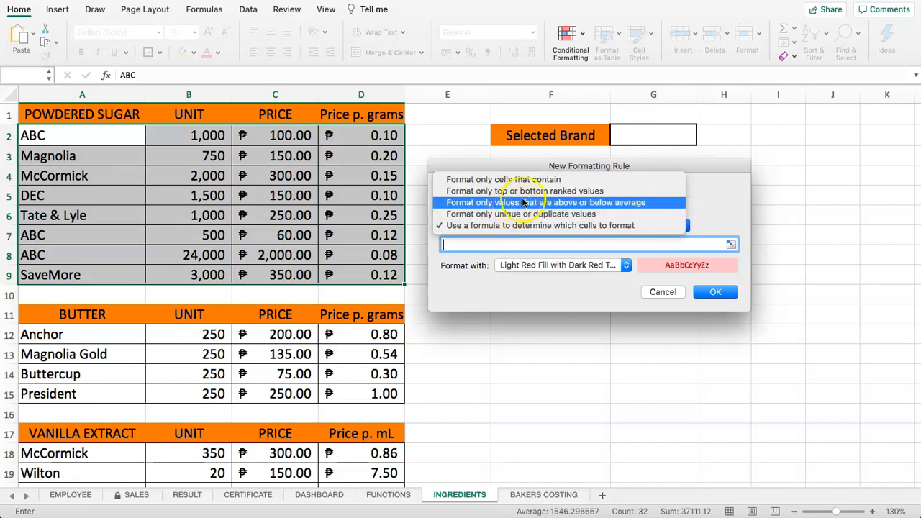
click(500, 179)
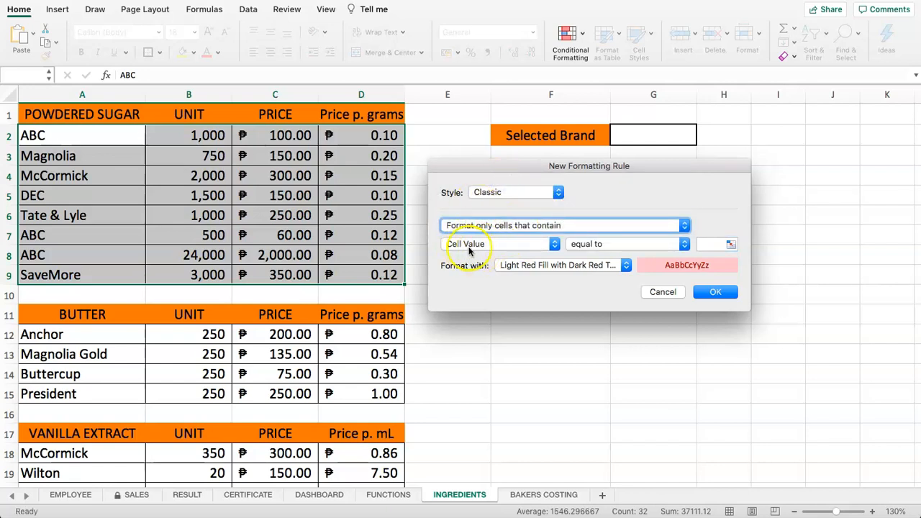
Enter ABC with quotation marks as the value cells must equal and apply the highlight rule.
click(705, 243)
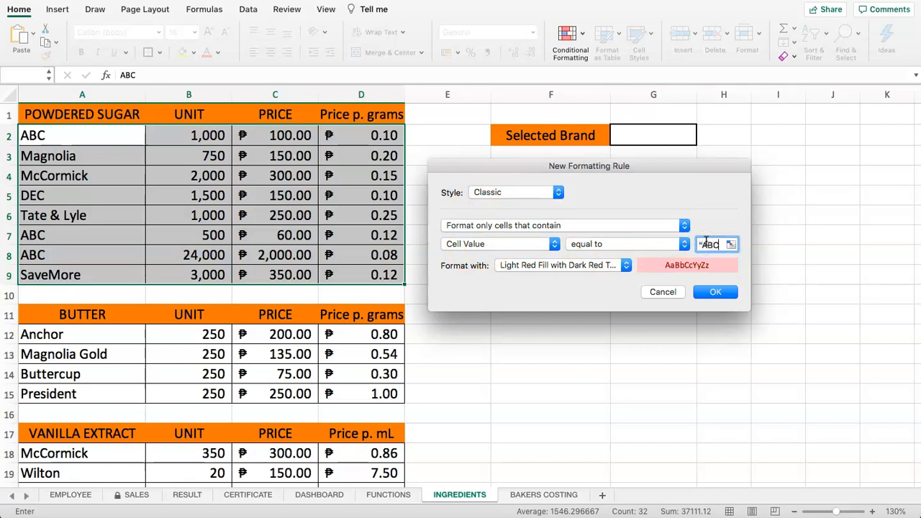
click(725, 291)
click(504, 202)
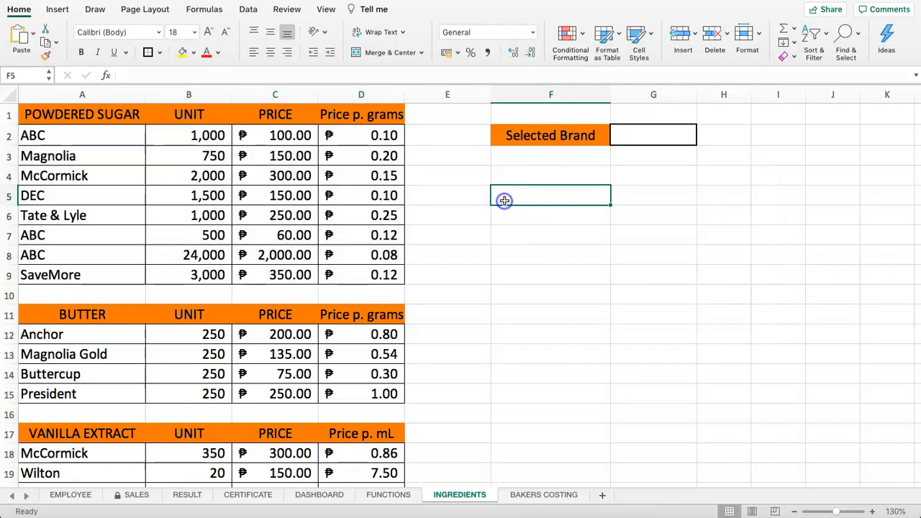
click(600, 136)
Edit the highlight rule on the powdered sugar rows A2:D9 so the cell value must equal ABC without quotation marks, and apply it.
drag(67, 135, 327, 280)
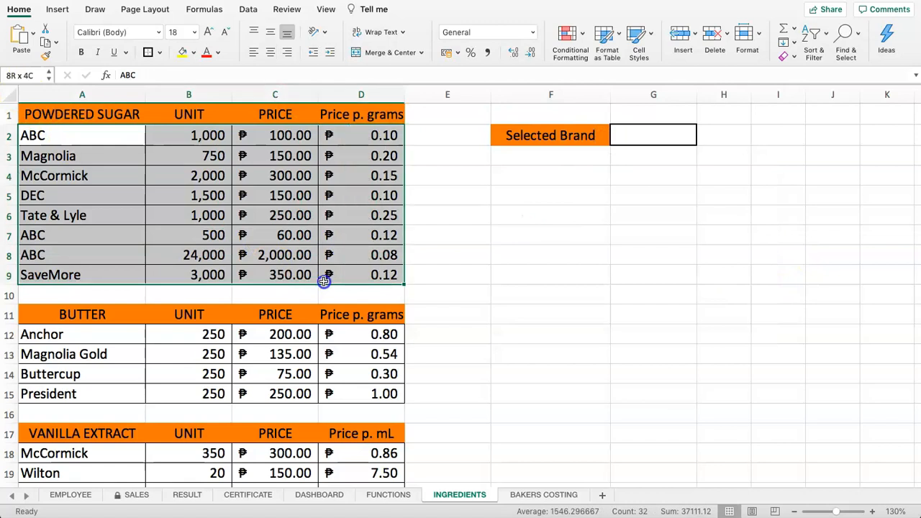
click(569, 42)
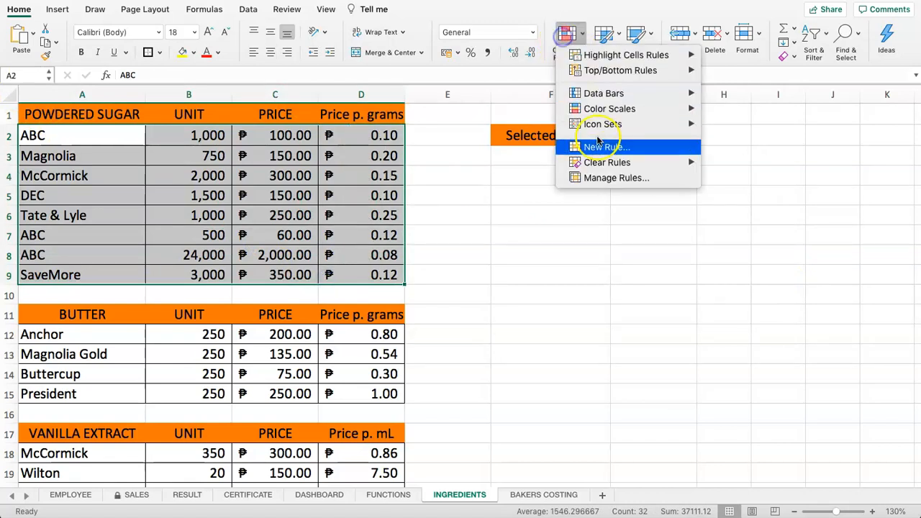
click(617, 177)
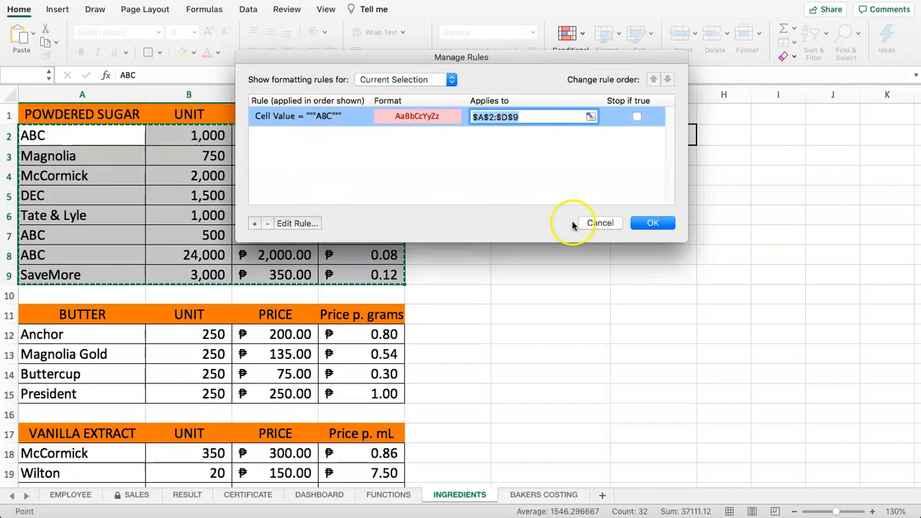
click(328, 116)
double_click(328, 116)
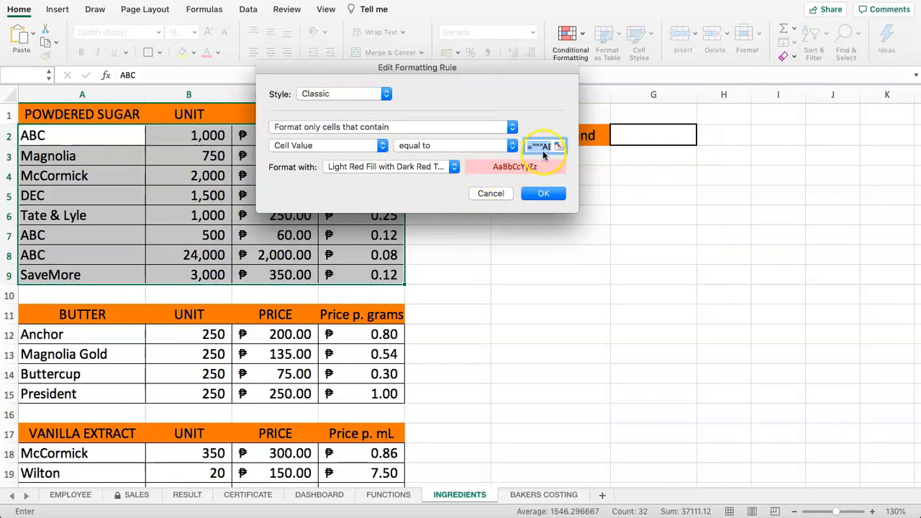
key(Right)
key(Right)
key(Right)
key(Right)
key(super+a)
key(BackSpace)
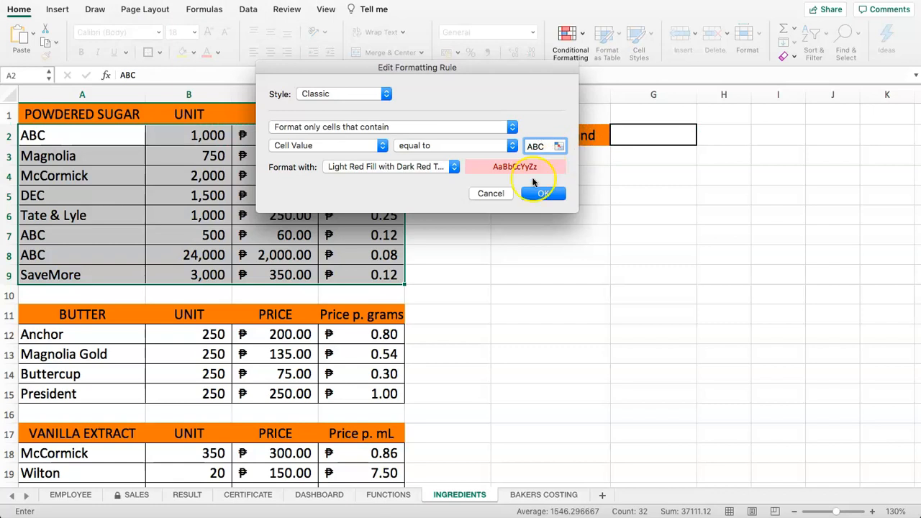
click(541, 194)
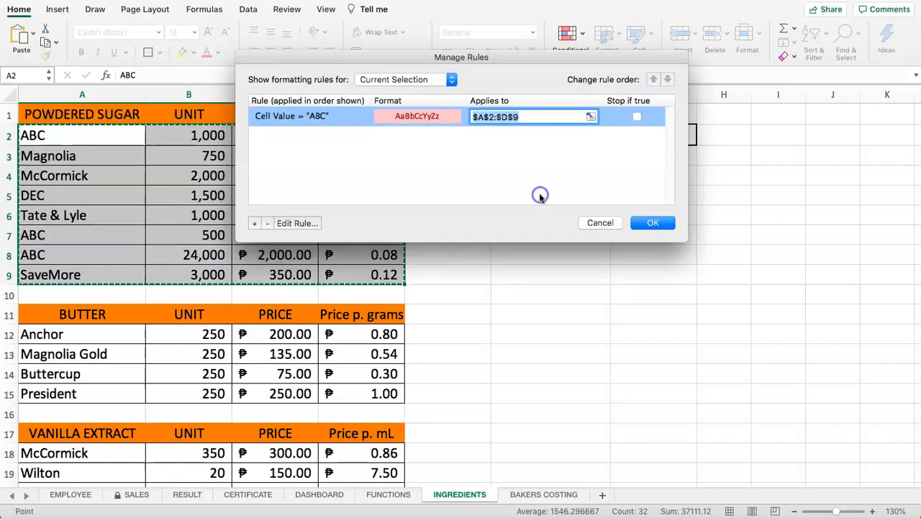
click(651, 222)
Check the highlighting across the powdered sugar rows, reopen the ABC rule on A2:D9 for editing and move its dialog clear of the table.
click(93, 134)
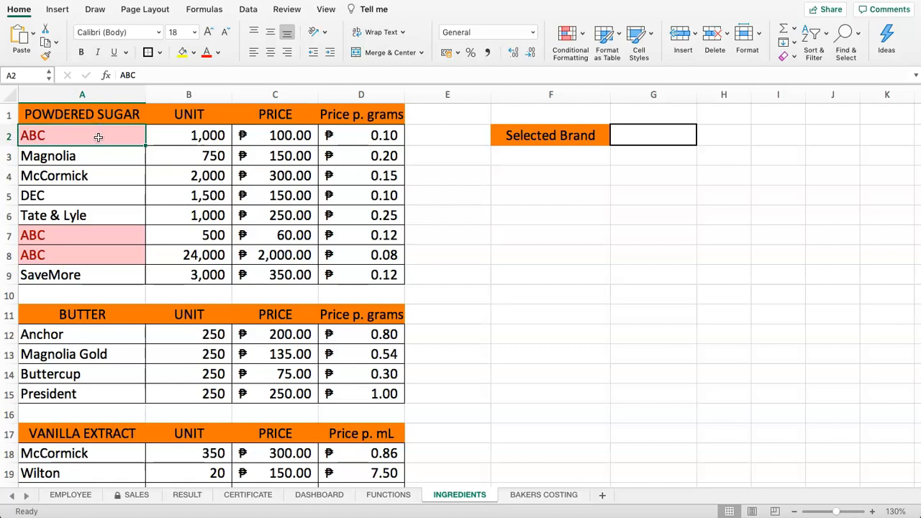
drag(137, 141, 361, 269)
click(216, 135)
drag(215, 134, 361, 133)
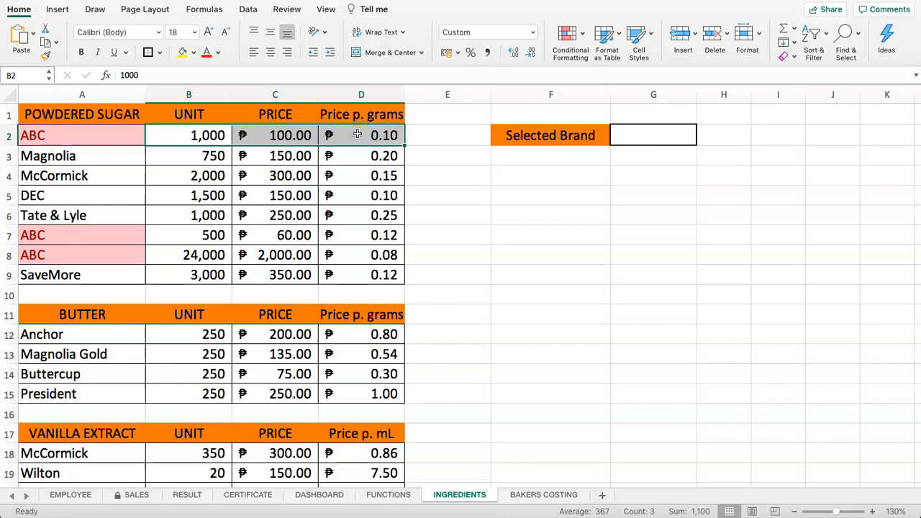
drag(94, 136, 362, 278)
click(565, 36)
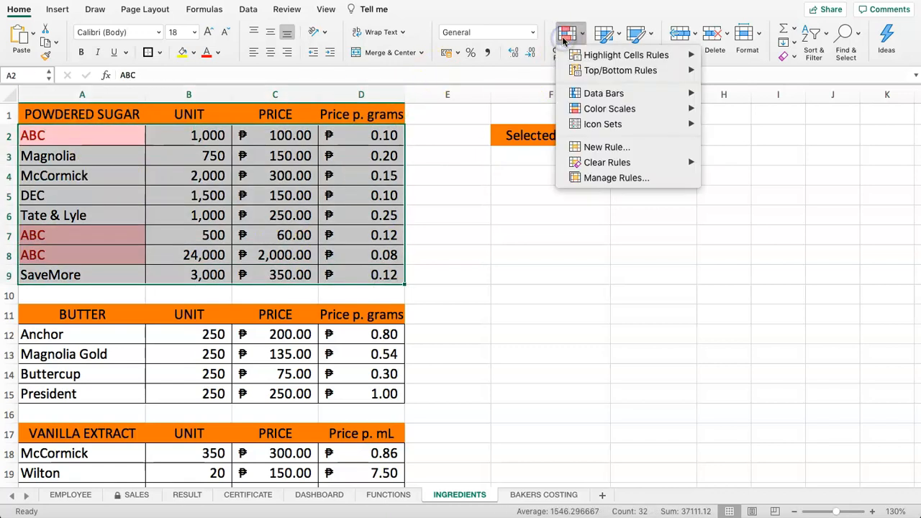
click(605, 182)
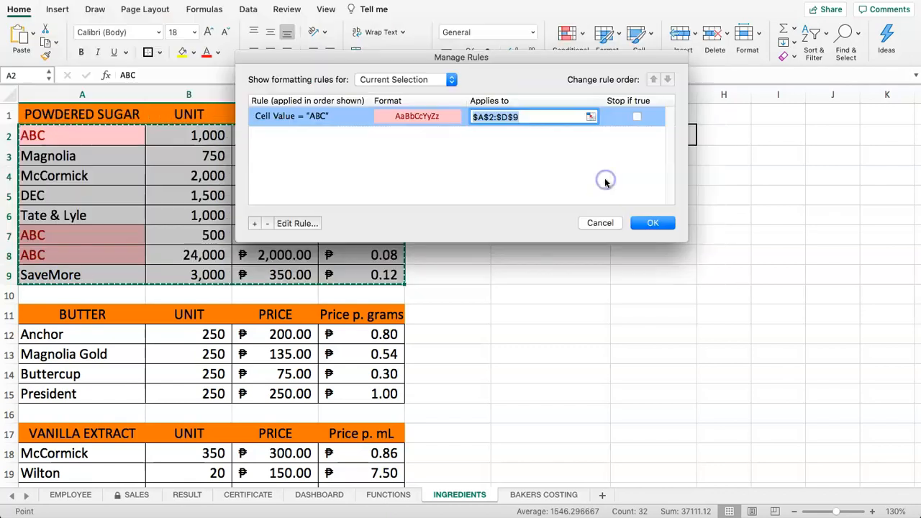
double_click(300, 121)
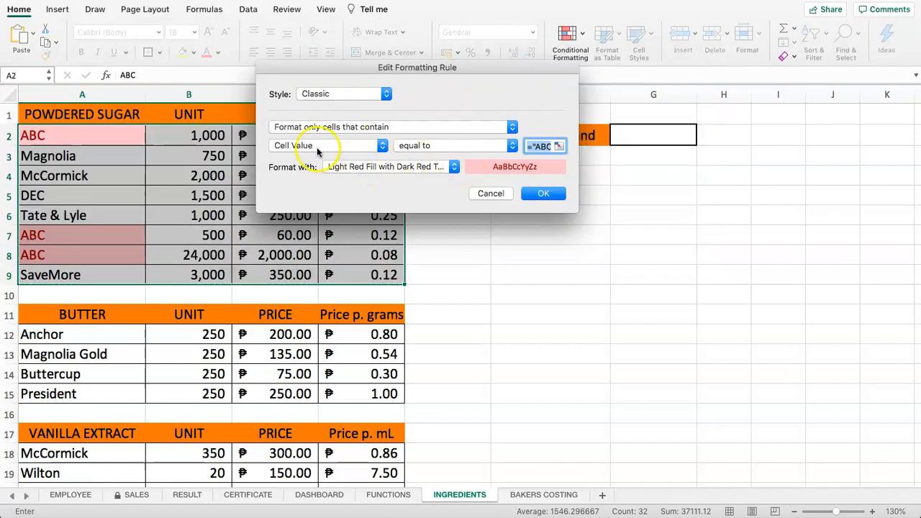
drag(442, 67, 565, 191)
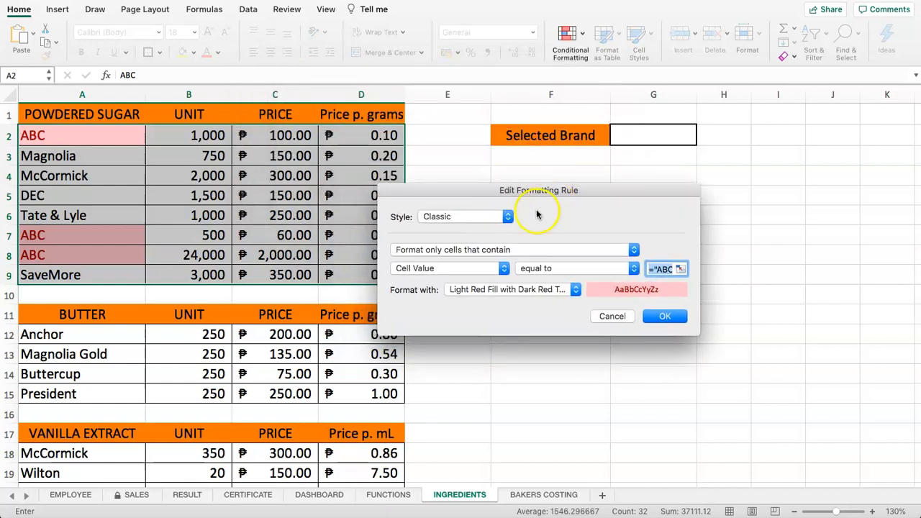
Review the rule's condition options and change its type to "Use a formula to determine which cells to format".
click(503, 267)
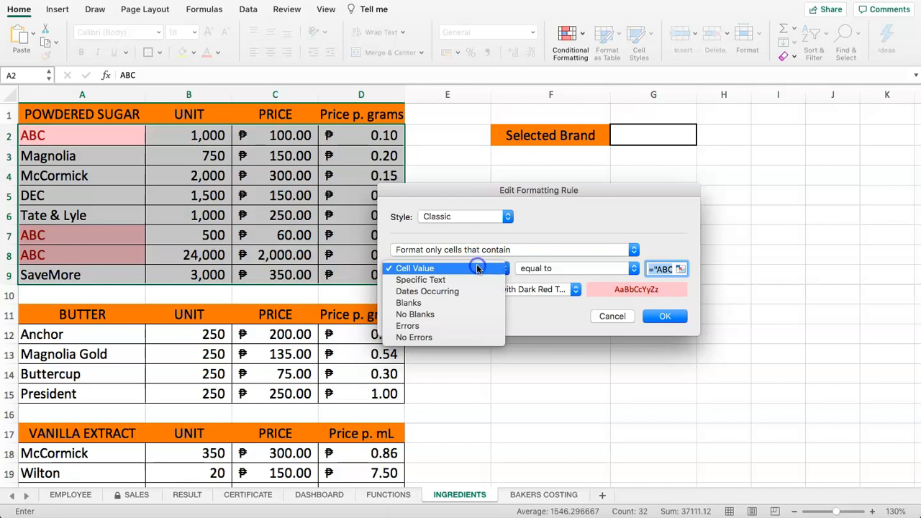
click(556, 222)
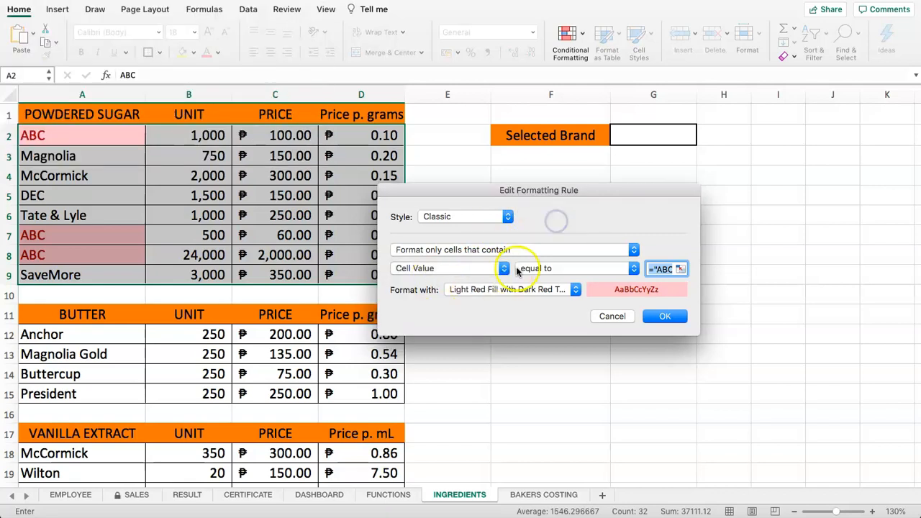
click(539, 268)
click(540, 268)
click(431, 249)
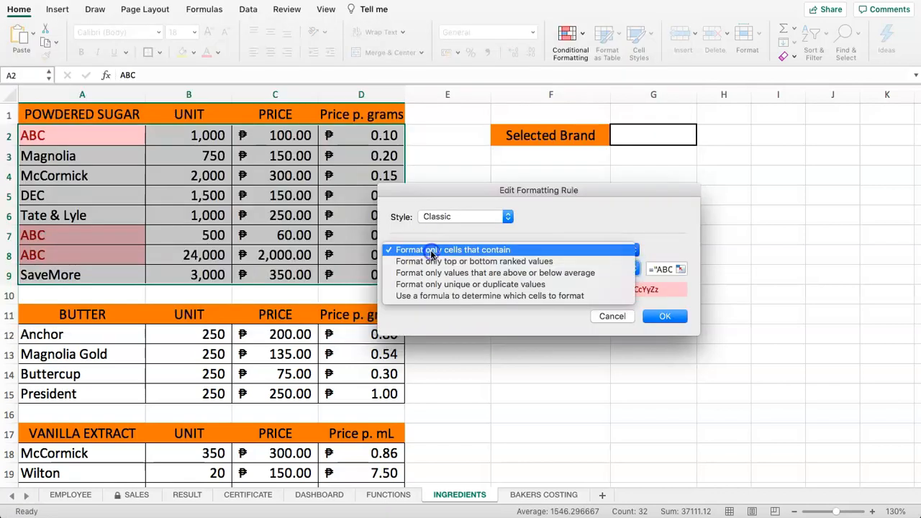
click(429, 297)
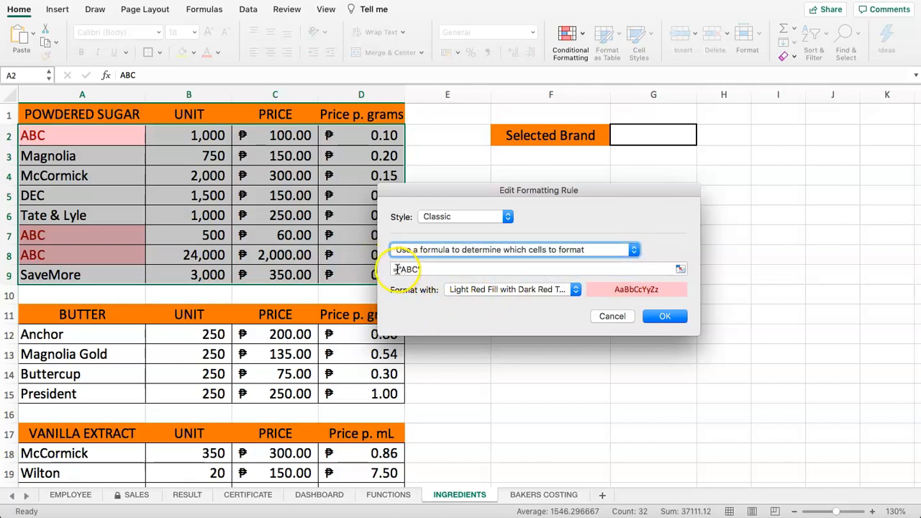
Replace the rule's formula with =$A2="ABC", locking only the column, and apply it to the powdered sugar rows.
drag(397, 269, 441, 269)
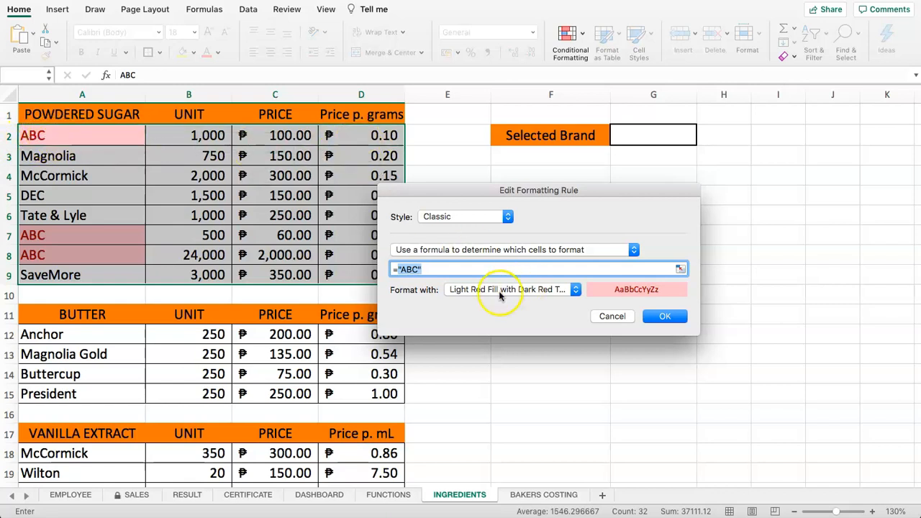
key(Left)
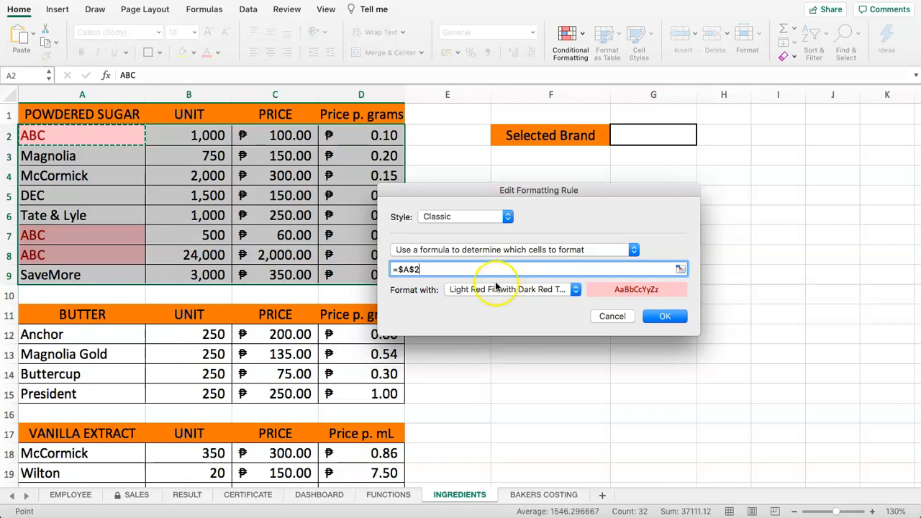
click(108, 134)
click(413, 269)
key(BackSpace)
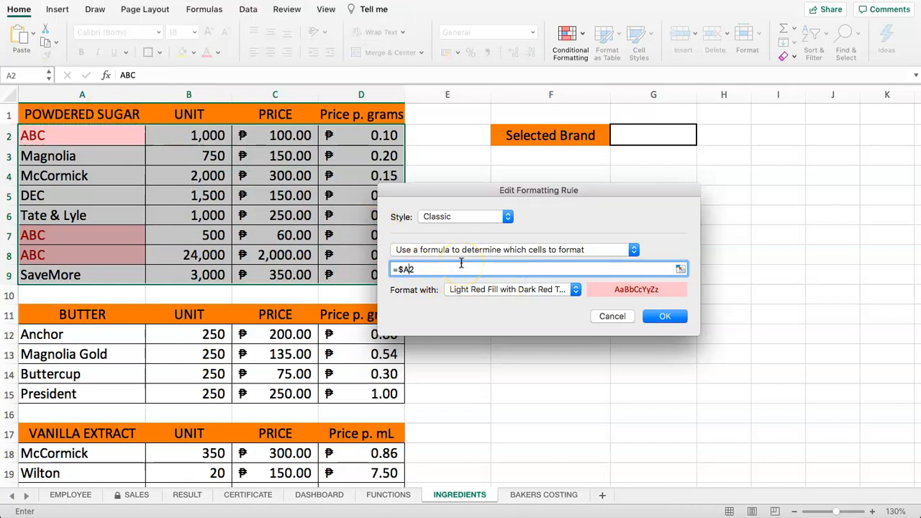
key(Left)
key(BackSpace)
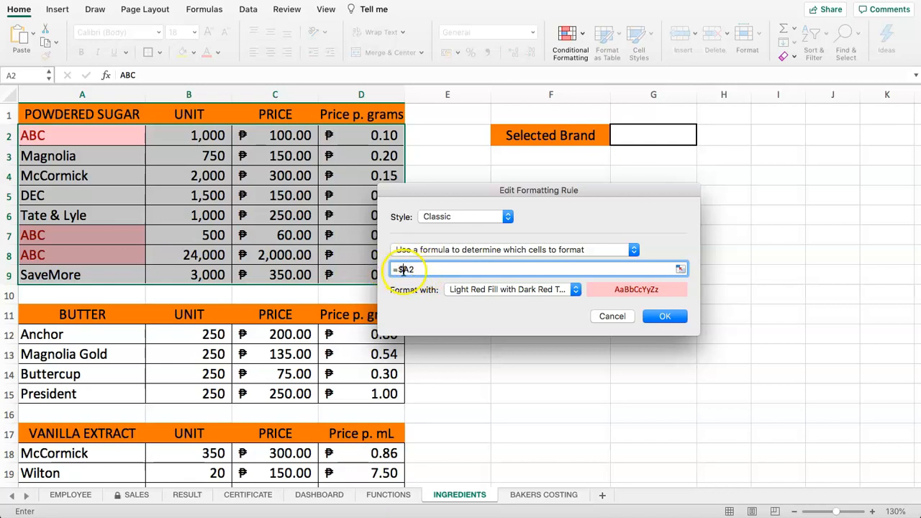
drag(399, 269, 408, 270)
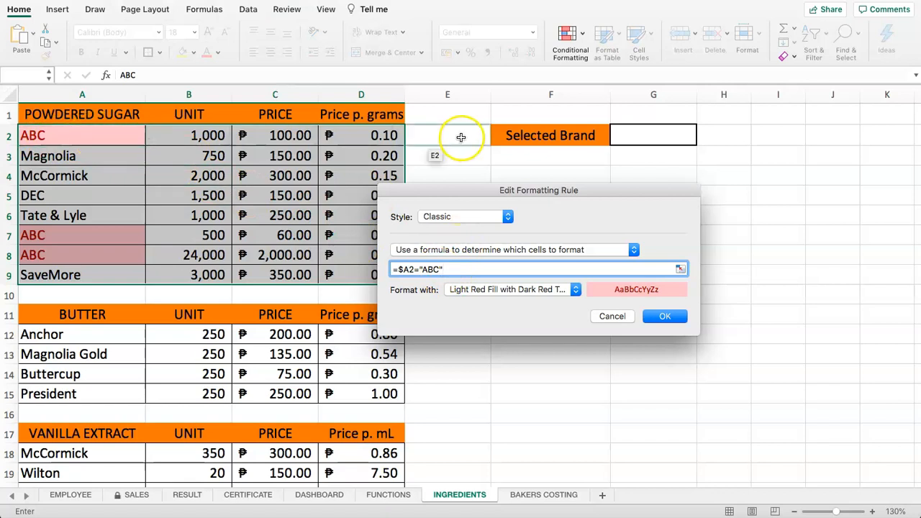
click(664, 315)
click(651, 222)
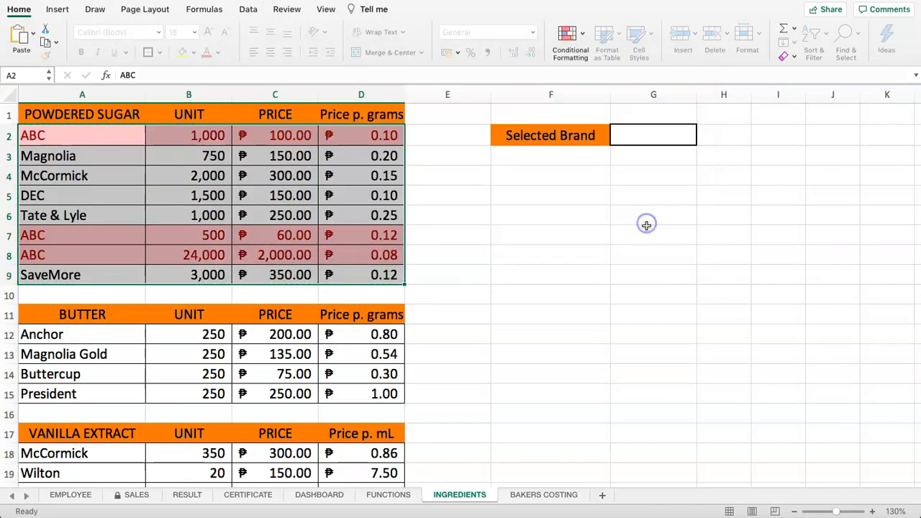
click(495, 230)
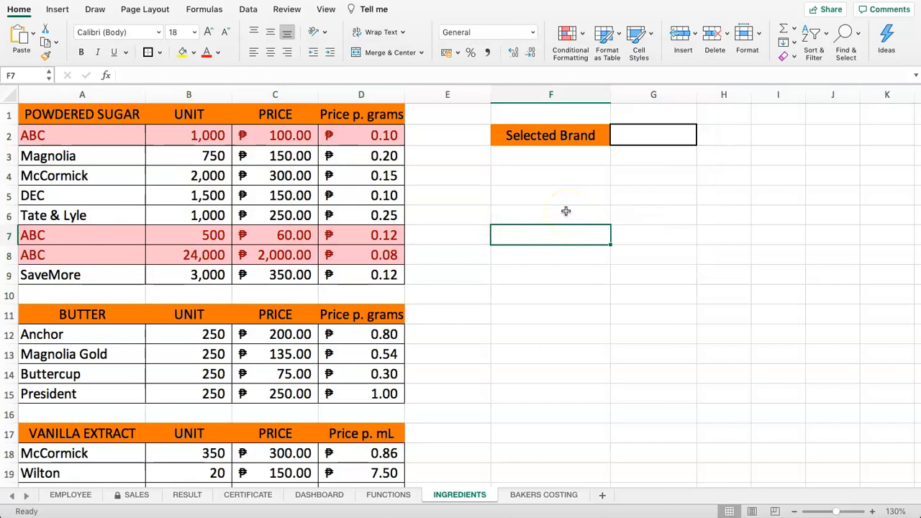
click(558, 185)
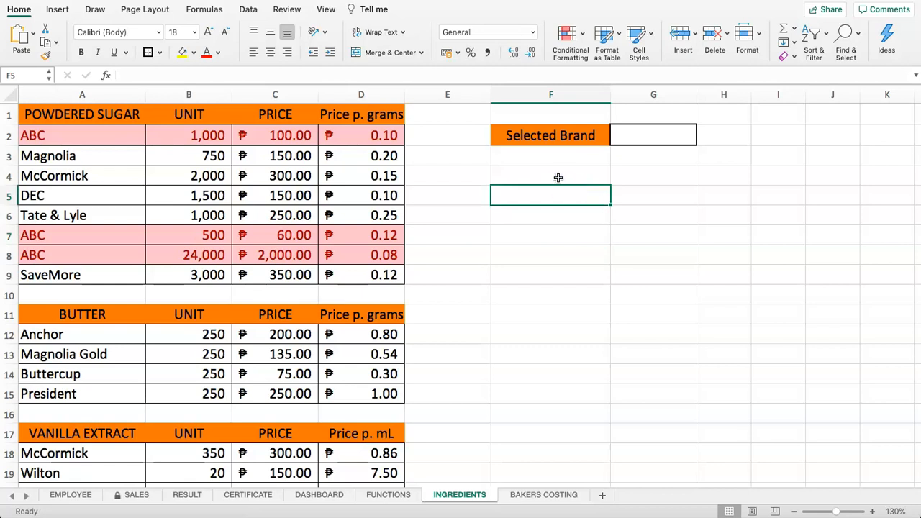
Enter the sample column letters A, B and C in cells F4 to H4.
drag(101, 137, 359, 274)
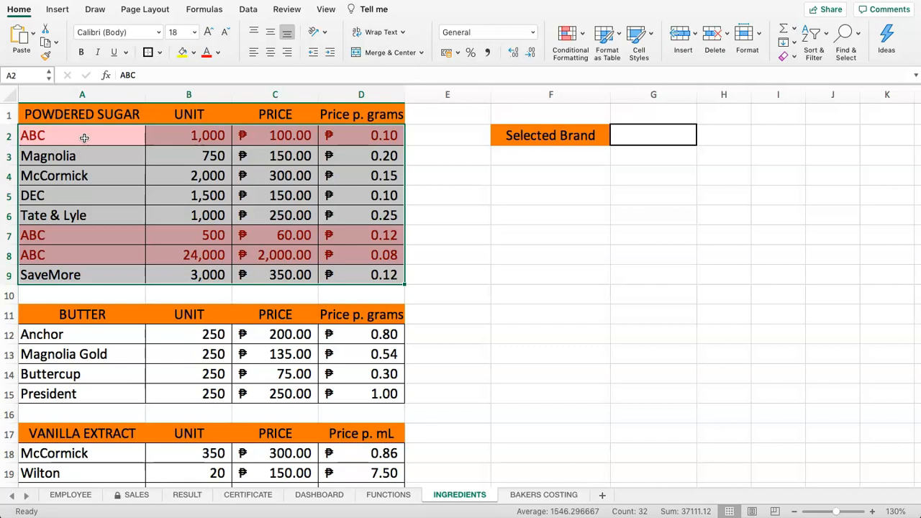
click(547, 174)
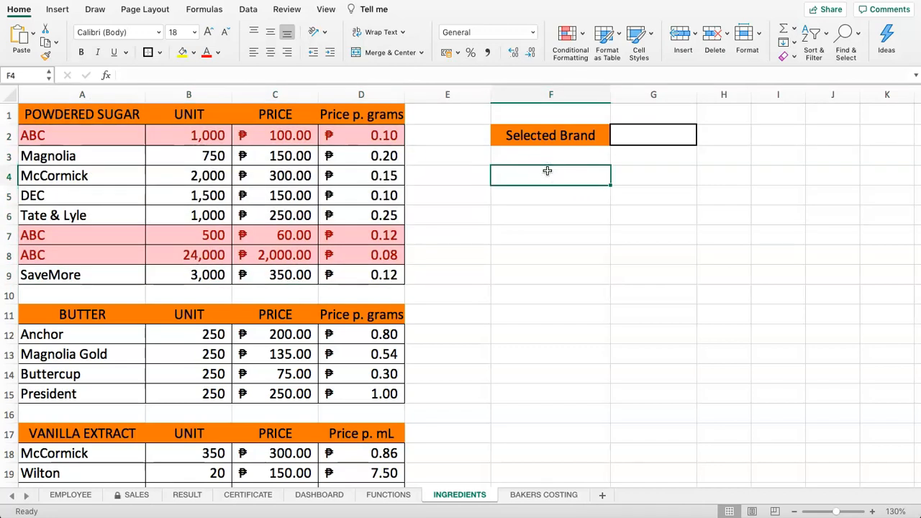
key(Tab)
text(B)
key(Tab)
text(C)
key(Return)
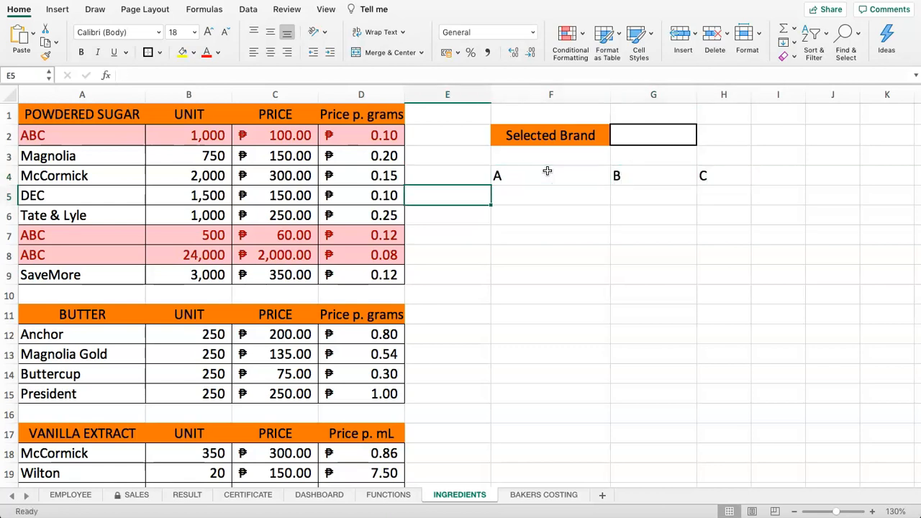
Enter the sample row numbers 2, 3, 4 and 5 down cells E5 to E8.
text(2)
key(Return)
text(3)
key(Return)
text(4)
key(Return)
text(5)
key(Return)
Enter $A$2 as plain text in cell F3, above the sample column letters.
key(Up)
key(Up)
key(Up)
key(Up)
key(Up)
key(Up)
key(Right)
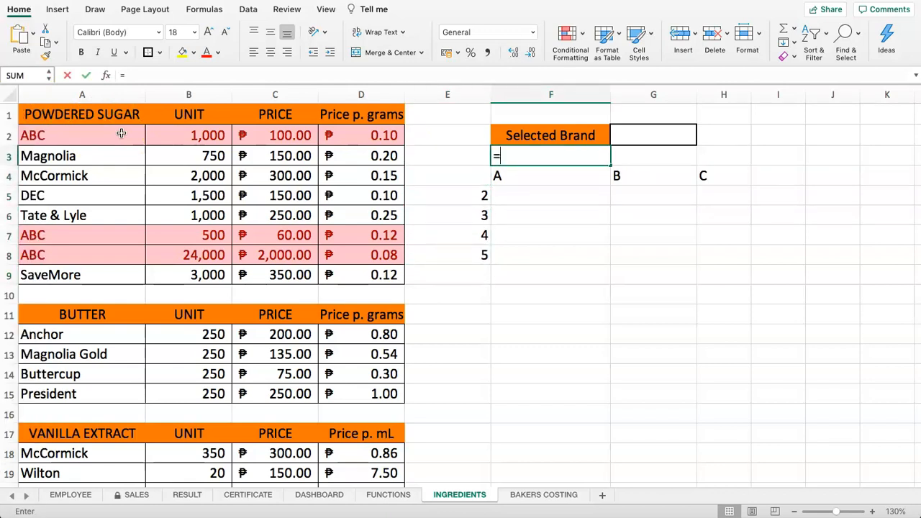
key(BackSpace)
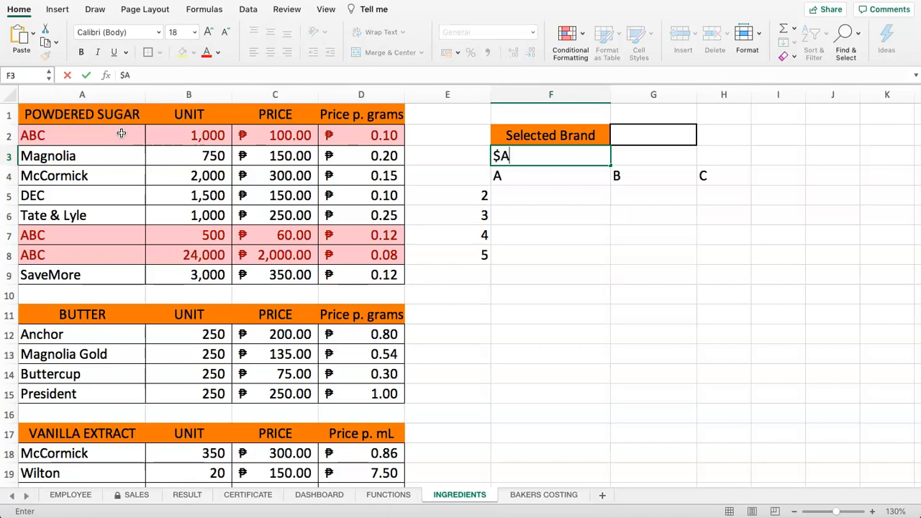
key(Return)
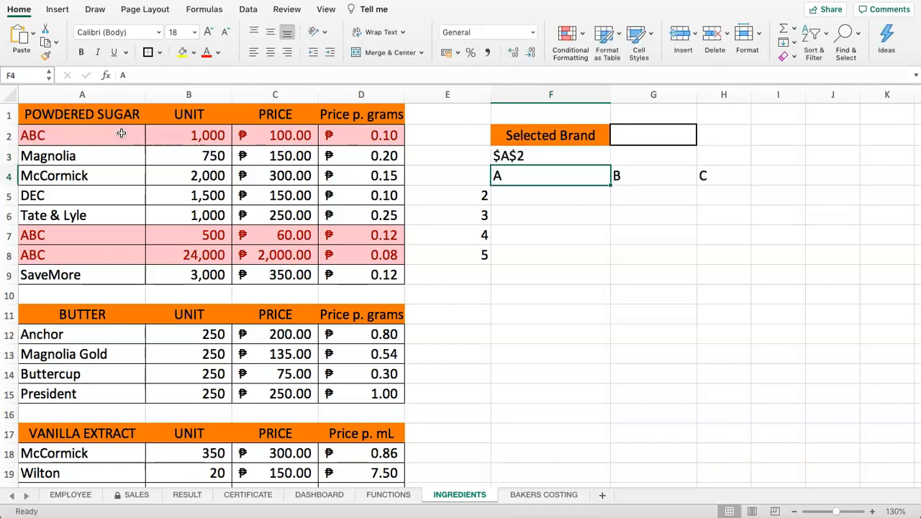
Try to fill the $A$2 text from F3 across to H3, and remove the filled copies.
click(541, 160)
drag(603, 176, 585, 156)
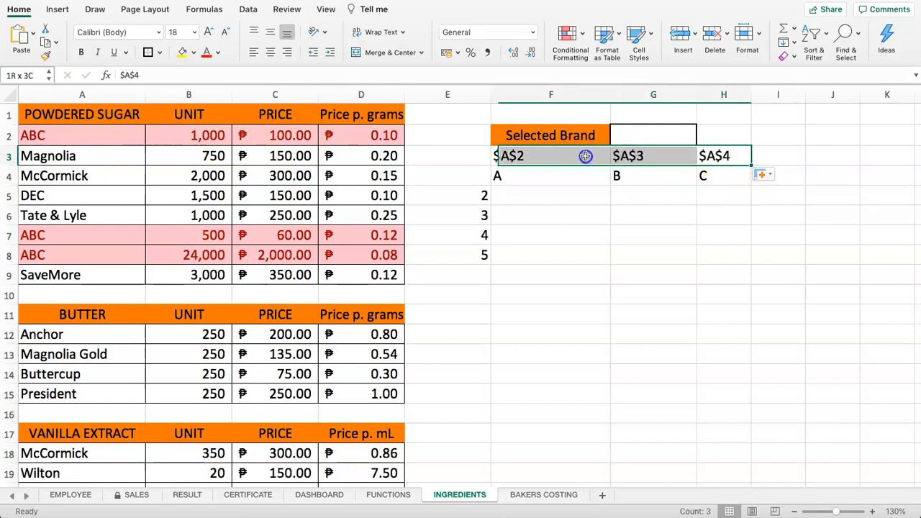
key(Right)
key(Left)
key(shift+Left)
key(shift+Left)
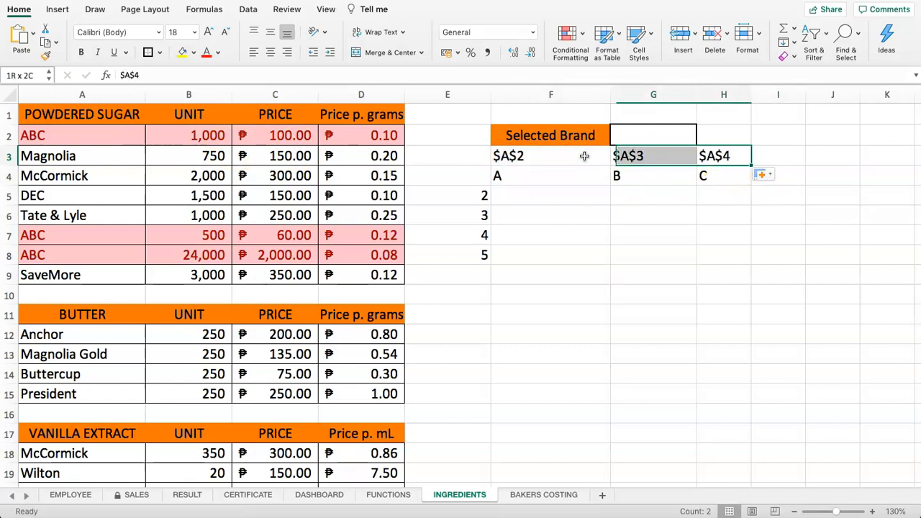
click(527, 159)
drag(749, 157, 530, 160)
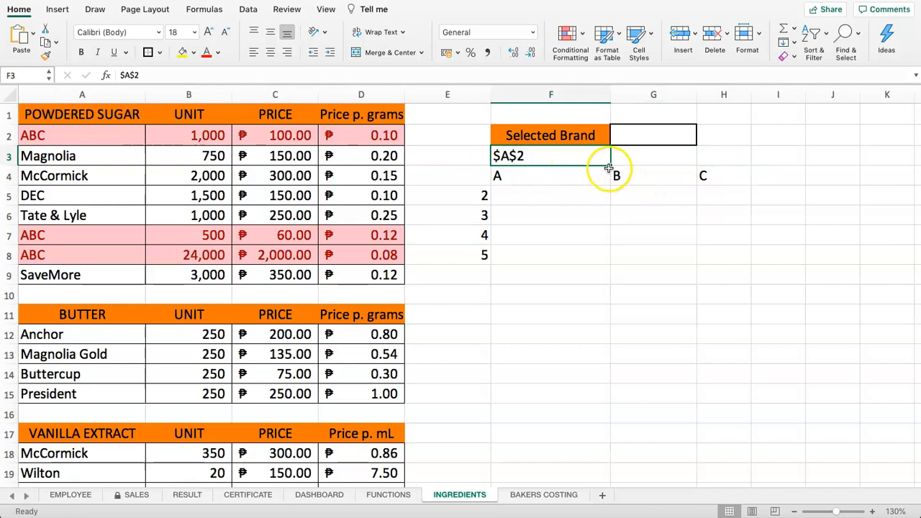
Enter the fully absolute reference =$E$8 in cell F9 and select that cell.
click(519, 274)
text(=)
click(464, 255)
click(503, 275)
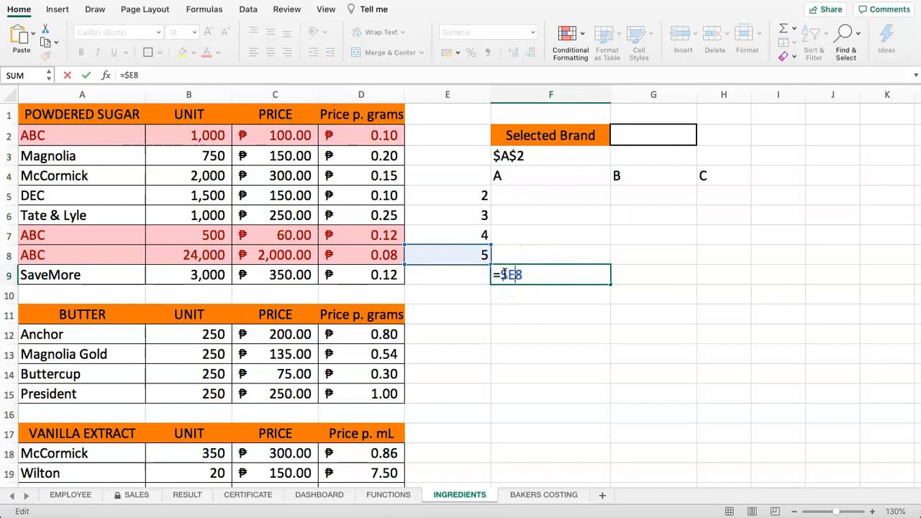
key(Return)
click(503, 274)
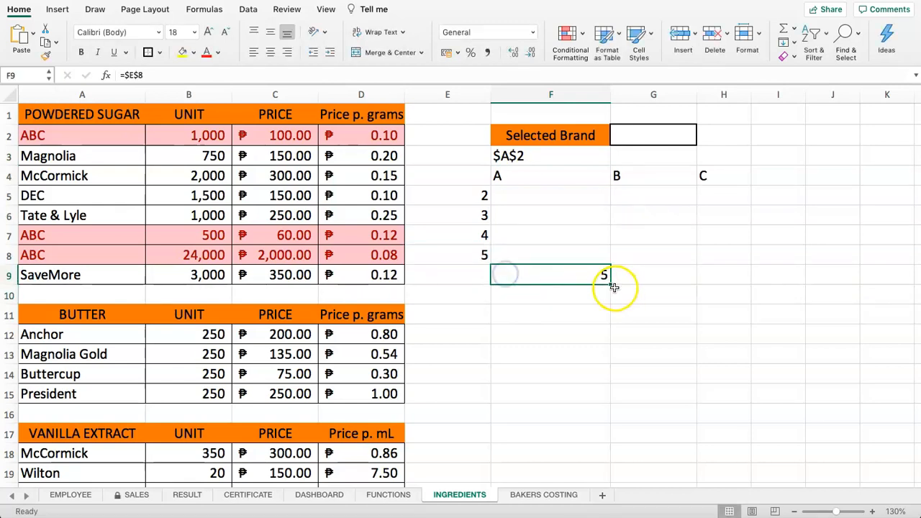
Fill the =$E$8 formula from F9 across to G9 and back into E9, then select the filled cells.
drag(613, 285, 694, 281)
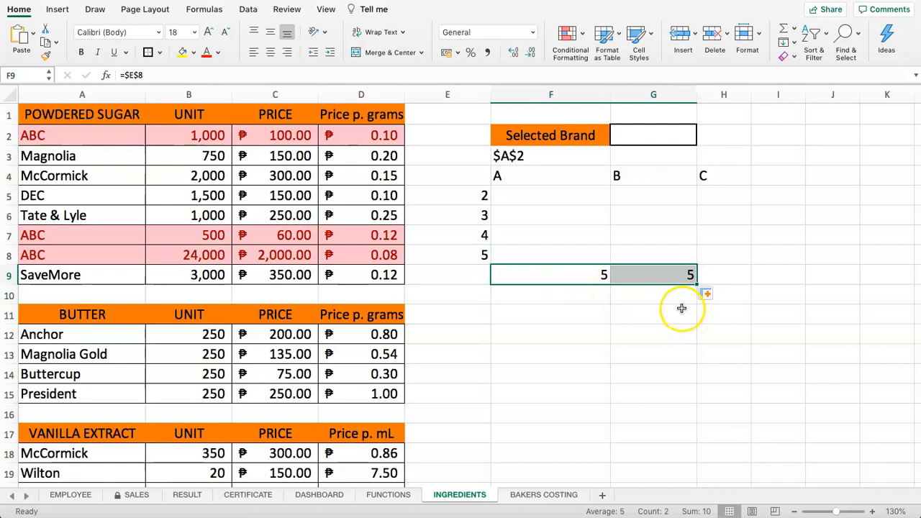
click(684, 291)
click(690, 277)
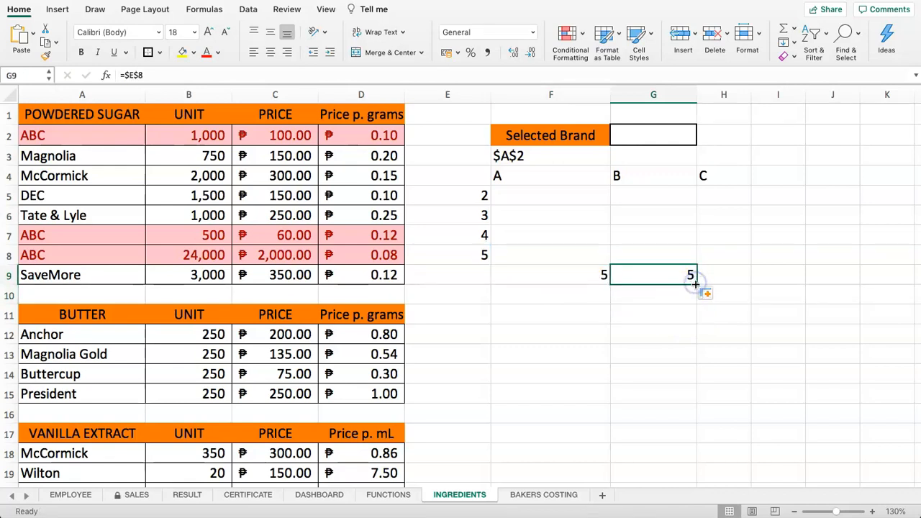
drag(468, 278, 449, 277)
click(623, 278)
click(594, 277)
drag(610, 284, 524, 290)
drag(454, 281, 601, 280)
click(439, 303)
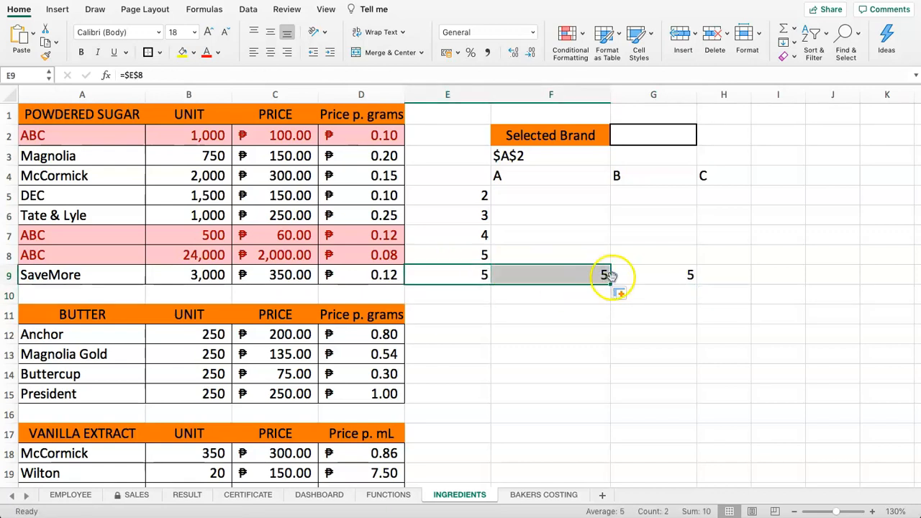
Clear E9 and F9, and fill the =$E$8 formula from G9 down to G12.
click(623, 278)
drag(694, 284, 700, 336)
click(750, 293)
click(678, 333)
drag(475, 257, 475, 299)
drag(631, 269, 656, 342)
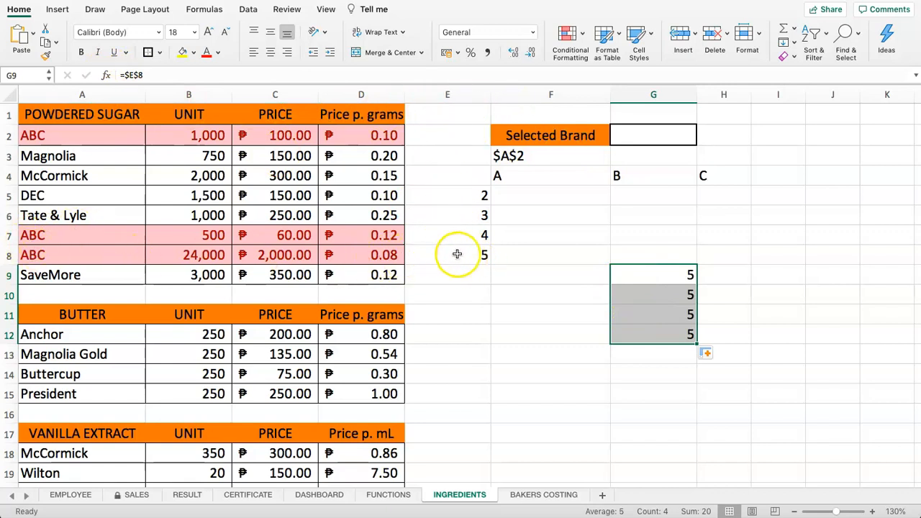
Change the formula in G9 to the mixed reference =$E8.
click(650, 273)
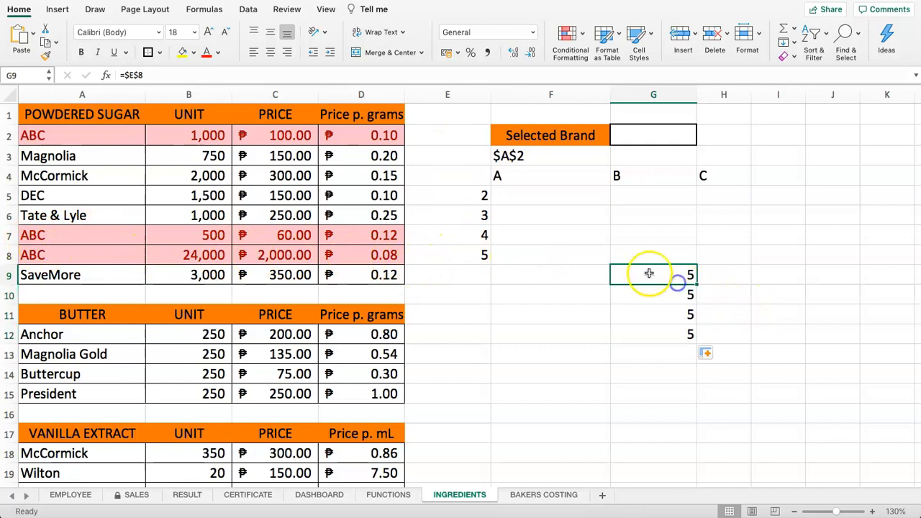
click(137, 74)
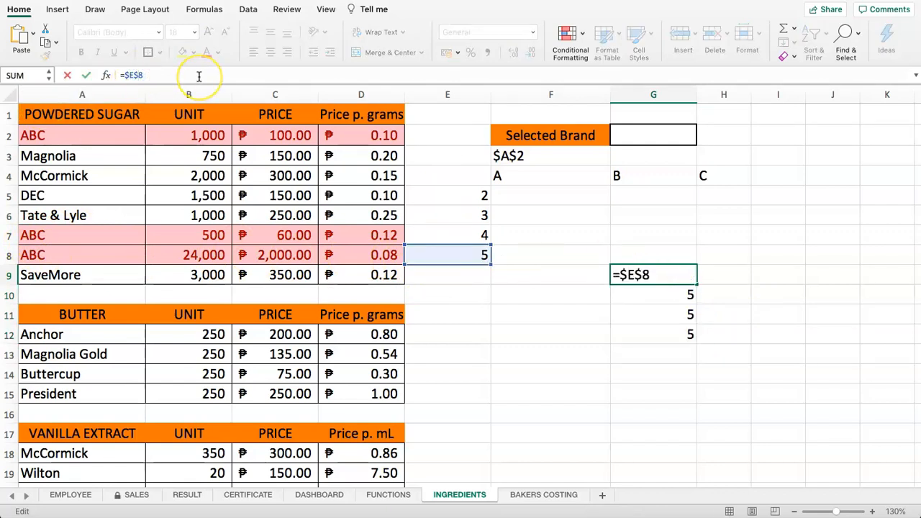
key(Return)
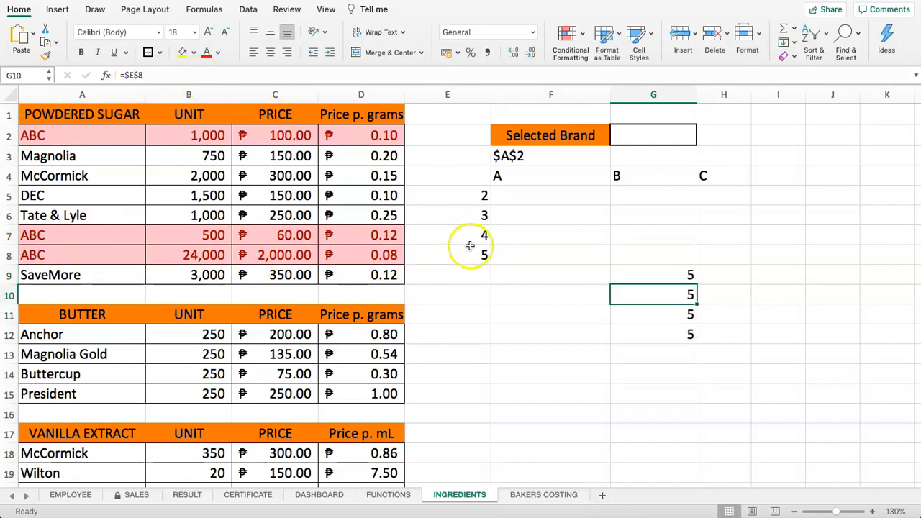
Continue the sample numbers with 6, 7 and 8 in cells E9 to E11.
click(452, 279)
text(6)
key(Return)
text(7)
key(Return)
text(8)
key(Return)
key(Right)
Fill the =$E8 formula from G9 down to G12 and across into H9 to H12.
click(673, 274)
drag(695, 284, 690, 341)
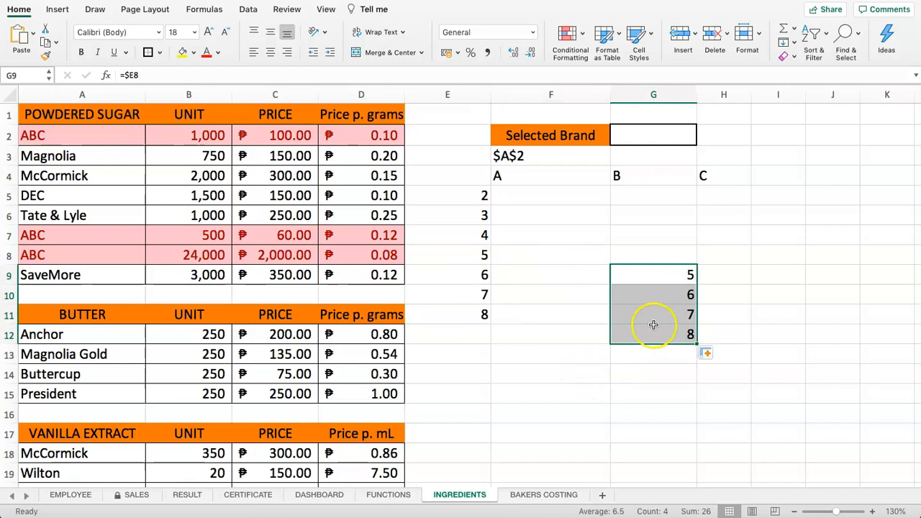
click(649, 271)
drag(695, 285, 747, 304)
click(673, 298)
click(684, 314)
drag(695, 323, 736, 341)
drag(697, 339, 723, 338)
click(619, 315)
drag(468, 255, 524, 318)
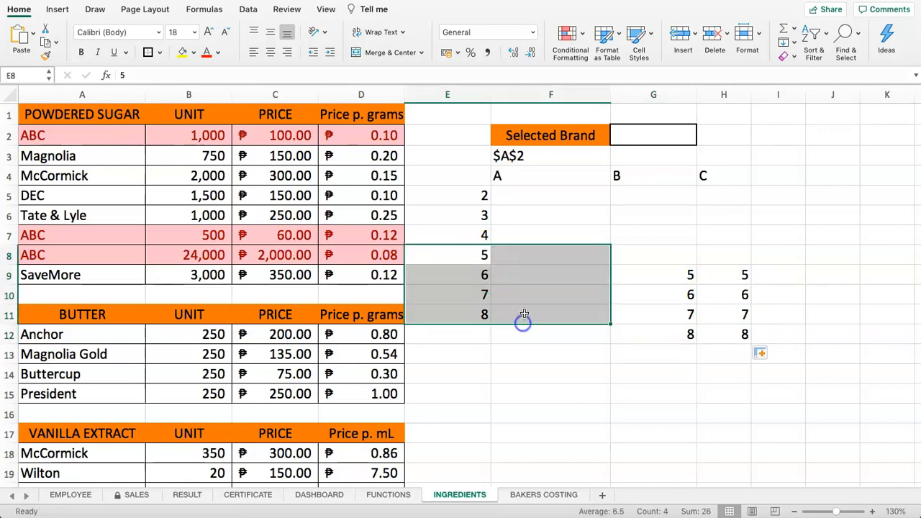
Enter the sample text TEST, ABC and DEF in cells F9, F10 and F11.
click(525, 273)
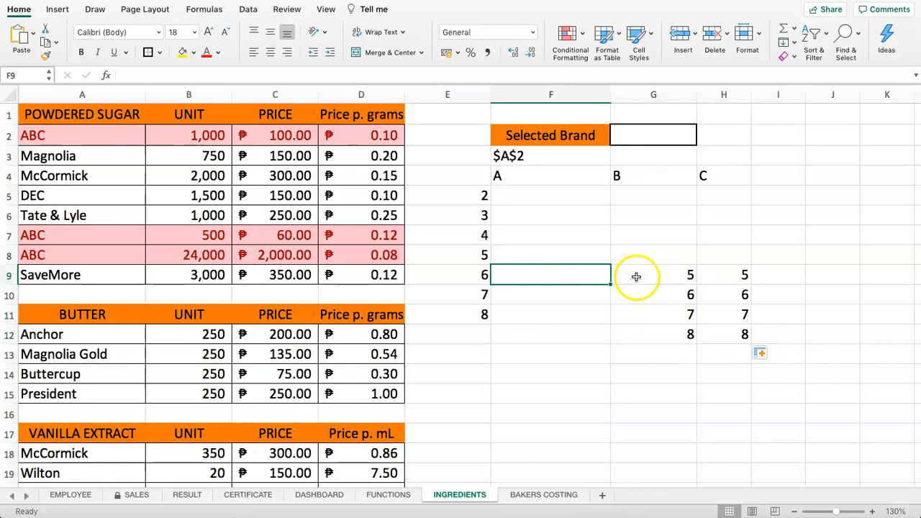
drag(638, 276, 726, 338)
click(515, 266)
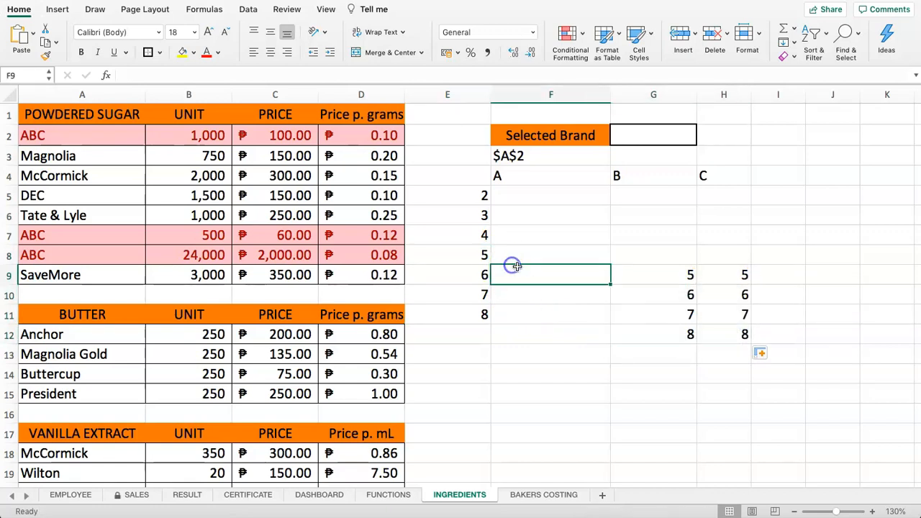
text(TEST)
key(Return)
text(TEST)
key(Return)
text(TEST)
key(Return)
click(506, 293)
text(ABC)
key(Return)
text(DEF)
key(Return)
Check the formula in H9 and change the one in G10 to the mixed reference =E$9.
click(701, 274)
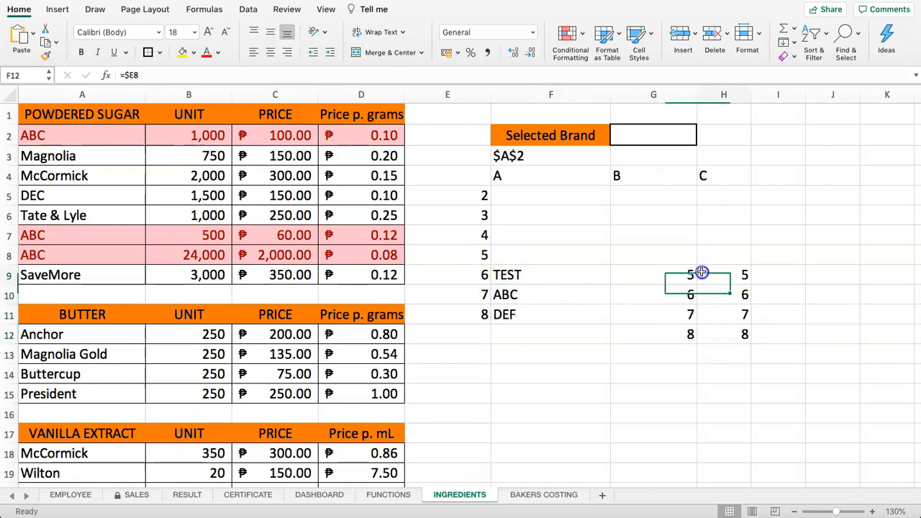
click(130, 75)
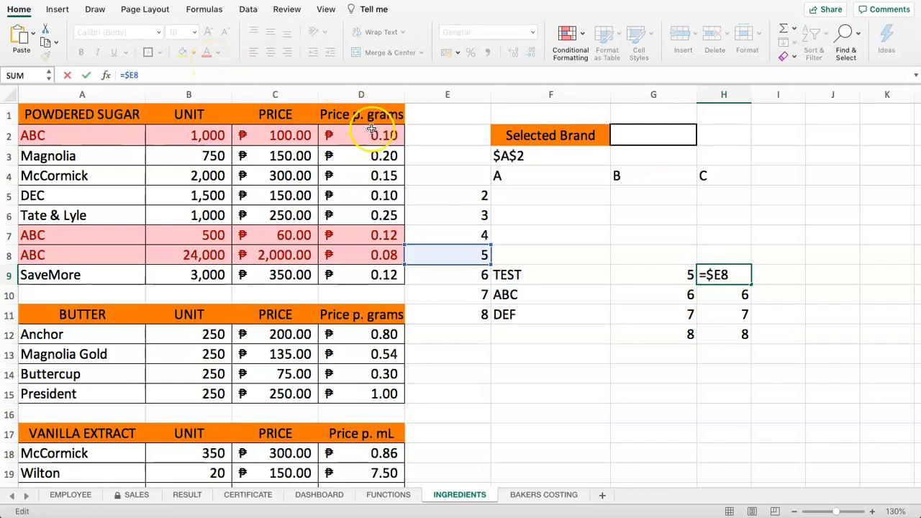
key(Return)
click(678, 295)
click(127, 74)
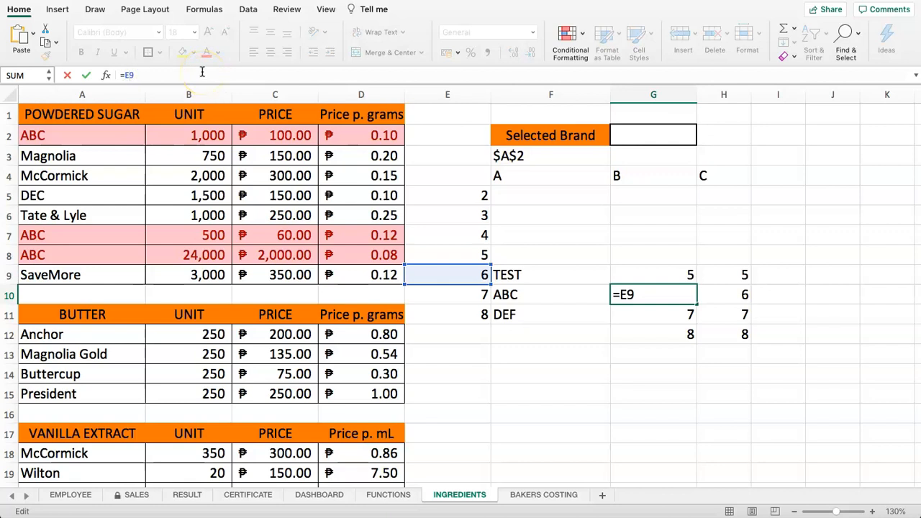
key(Return)
Fill the =E$9 formula from G10 across to H10 and down both columns to row 12.
click(643, 301)
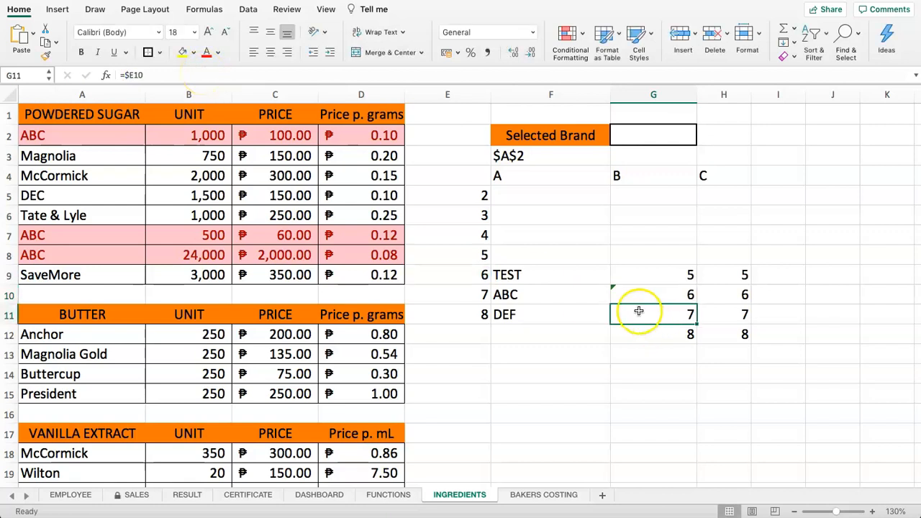
drag(698, 305, 705, 302)
click(655, 334)
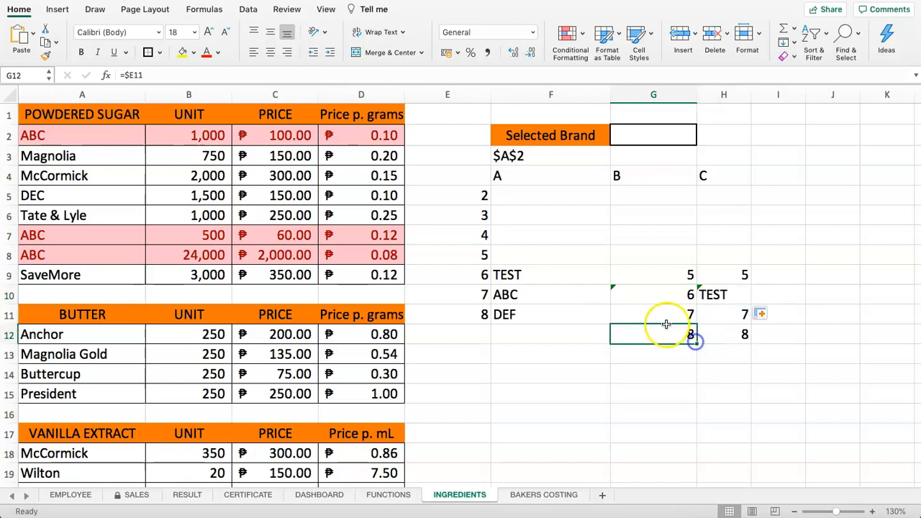
click(713, 295)
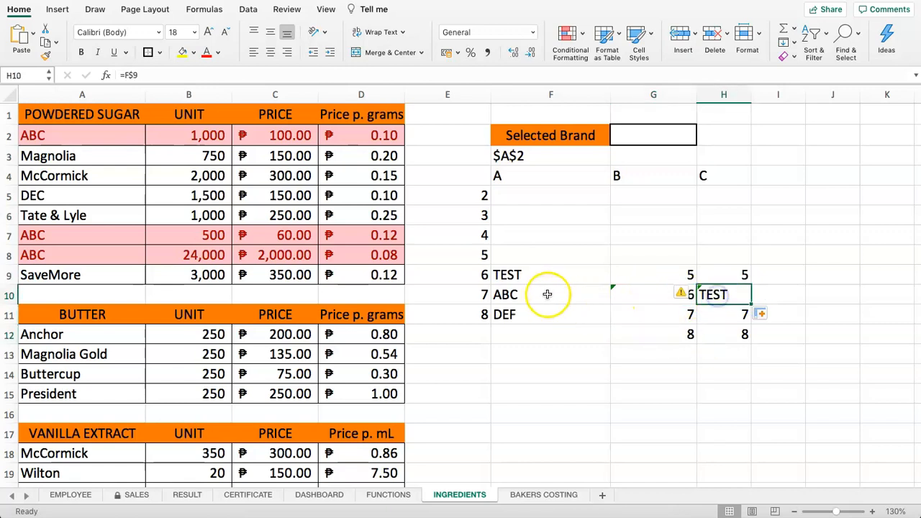
click(669, 302)
drag(697, 305, 703, 336)
click(718, 297)
drag(752, 304, 752, 341)
Undo the last fill and clear the sample text and formulas in F9:H12.
click(664, 322)
drag(649, 305, 761, 352)
click(654, 301)
key(super+z)
drag(653, 302, 760, 349)
click(538, 252)
drag(534, 237, 737, 367)
key(Delete)
Enter the note IF $A2="ABC" If YES make red in cell F5.
click(512, 196)
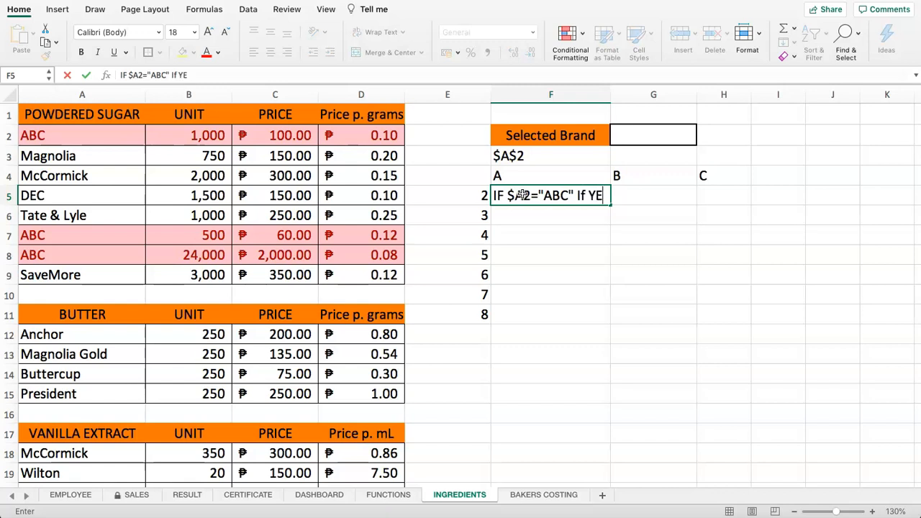
text(red)
key(Return)
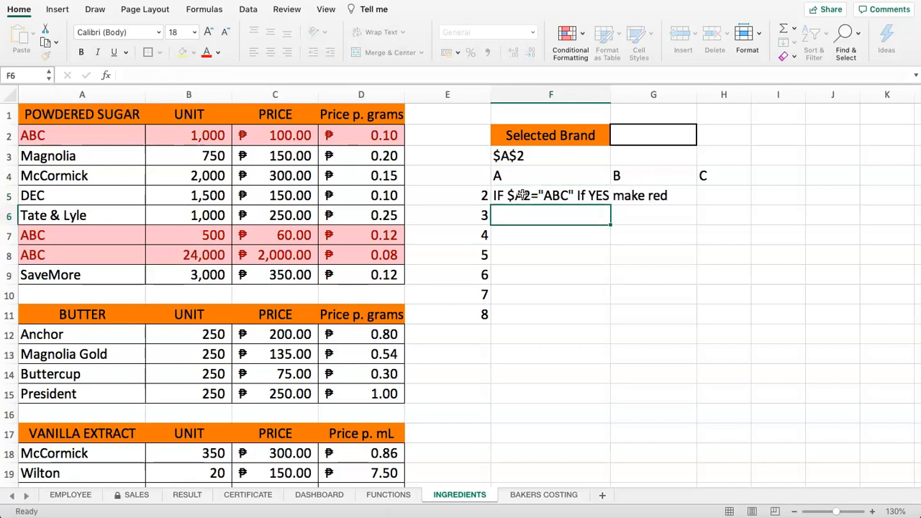
Copy the F5 note down to F6 and change its reference there to $A3.
click(516, 197)
drag(610, 208, 524, 216)
double_click(501, 214)
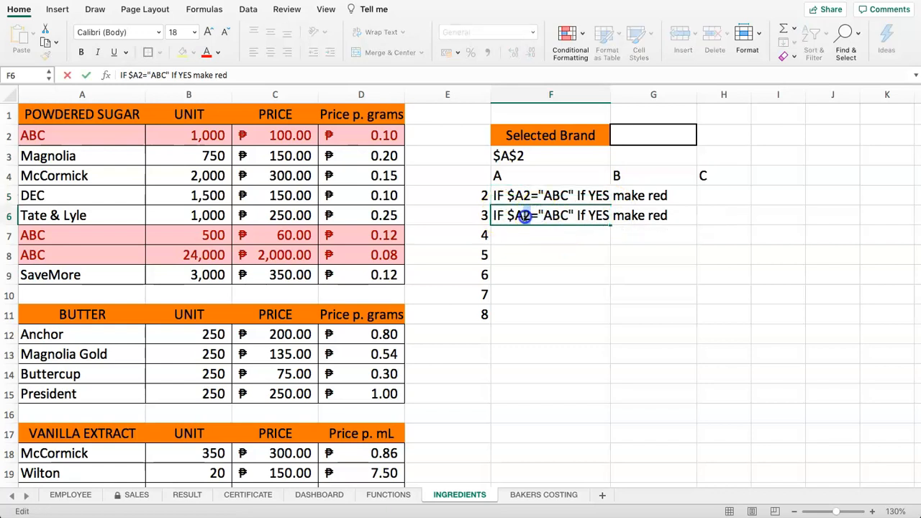
text(3)
key(Return)
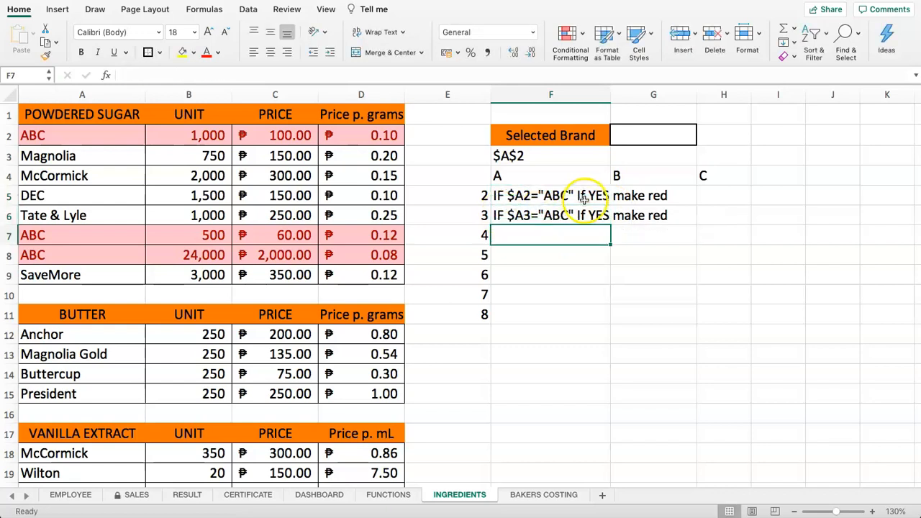
Try the brand Abc in cell A3 to test the highlighting rule, and undo the change.
click(65, 163)
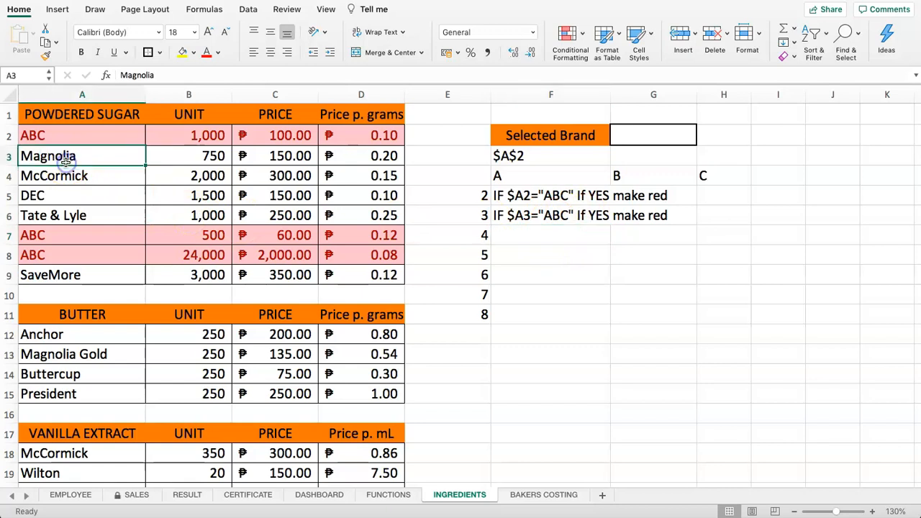
text(Abc)
key(Return)
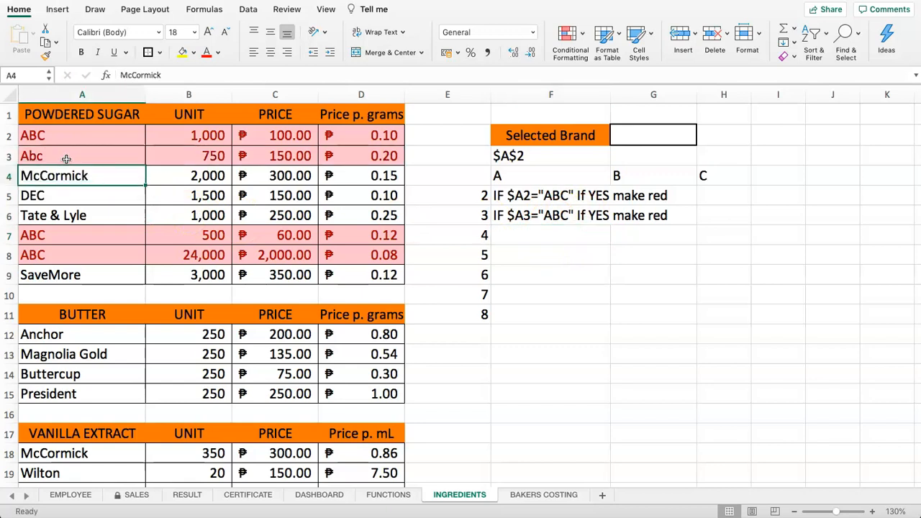
key(super+z)
Copy the F5 note into G5 and highlight its $A2 reference.
click(511, 275)
drag(526, 221, 664, 228)
click(558, 219)
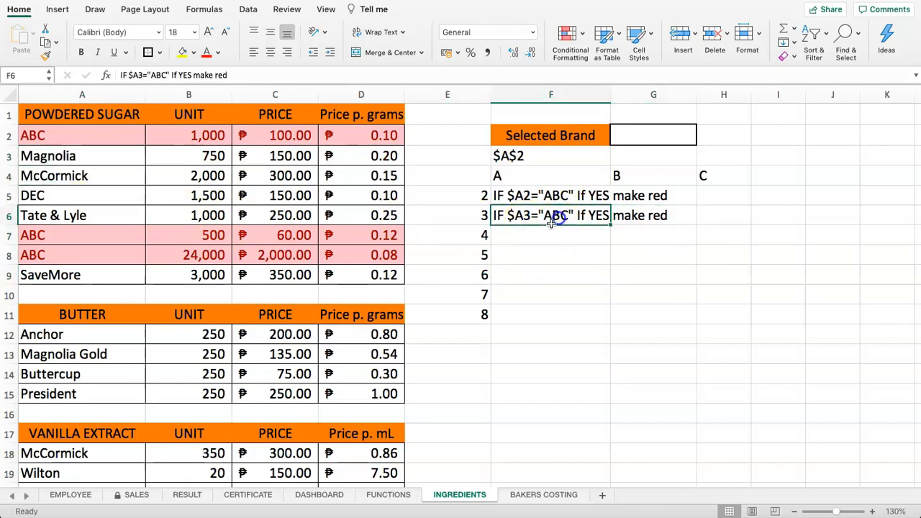
double_click(641, 193)
click(648, 261)
click(561, 196)
key(super+c)
click(648, 188)
key(super+v)
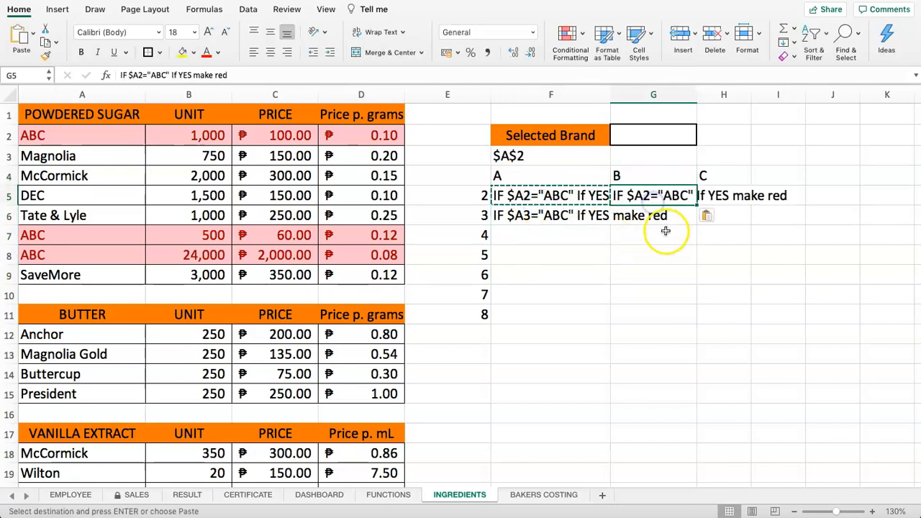
double_click(639, 193)
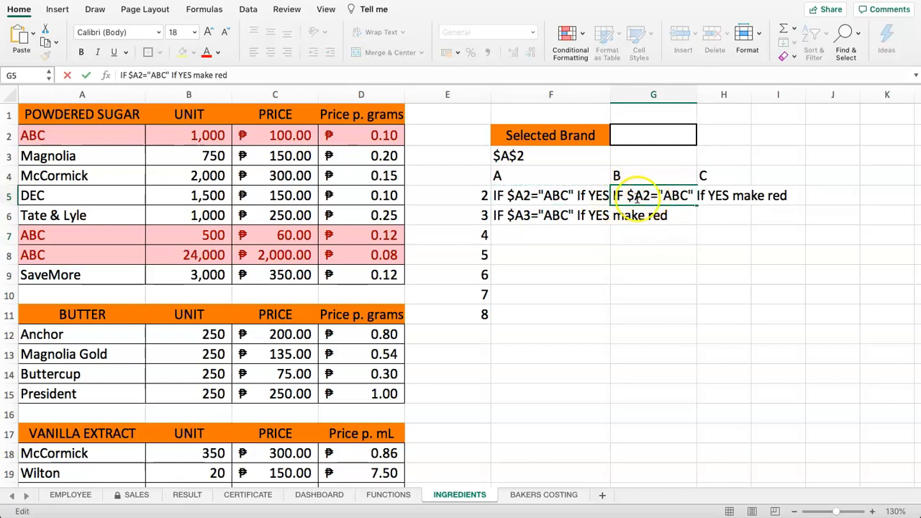
drag(627, 195, 658, 198)
click(627, 229)
Clear all the sample numbers, column letters and notes from E3:H12.
drag(565, 200, 707, 351)
click(645, 317)
drag(447, 157, 737, 333)
key(Delete)
click(778, 353)
Enter ABC as the selected brand in cell G2.
click(654, 133)
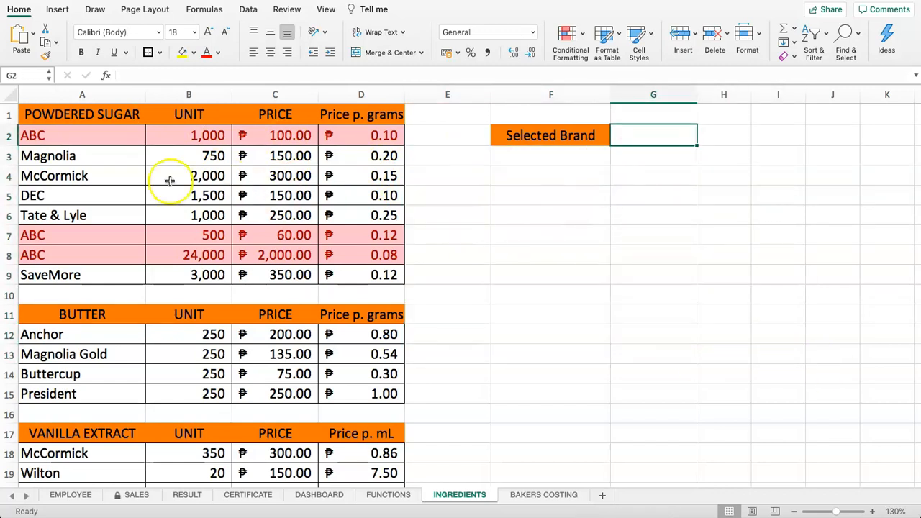
drag(86, 146, 382, 282)
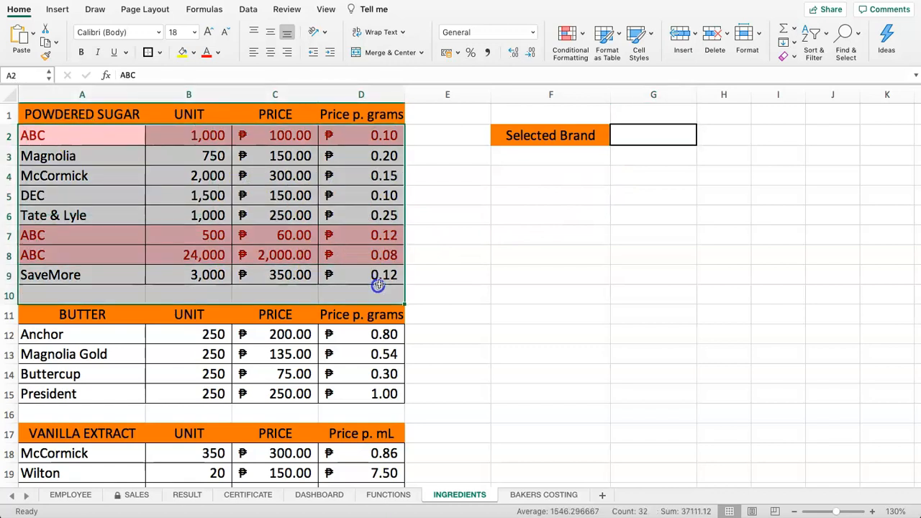
click(596, 211)
click(641, 138)
text(ABC)
key(Return)
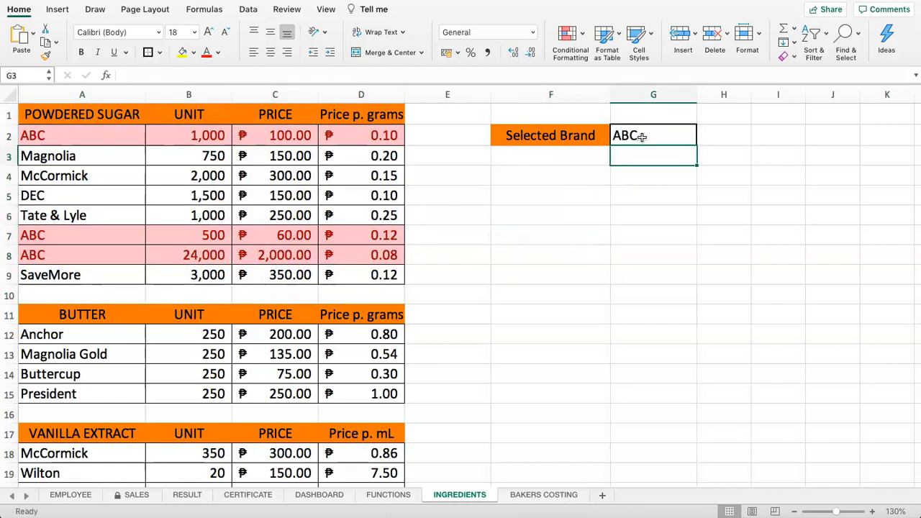
Edit the conditional formatting rule on A2:D9 to use the formula =$A2=$G$2.
click(649, 141)
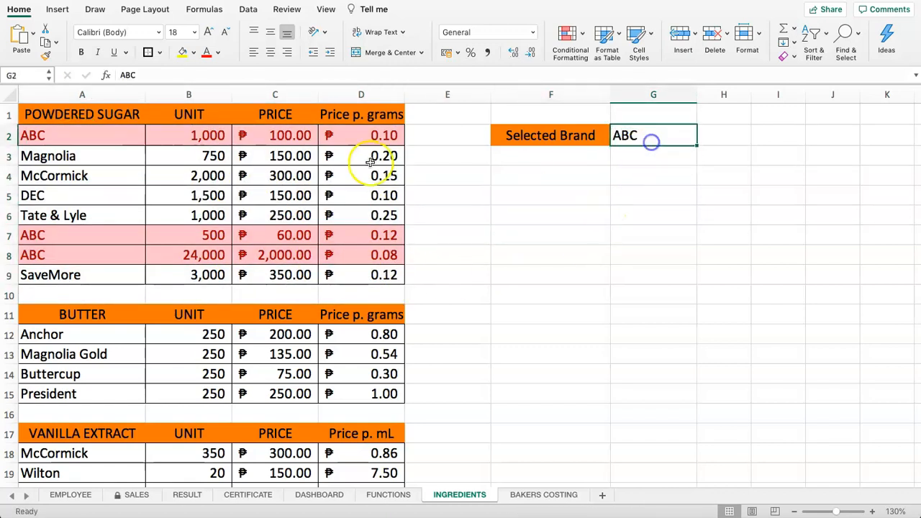
drag(54, 135, 359, 271)
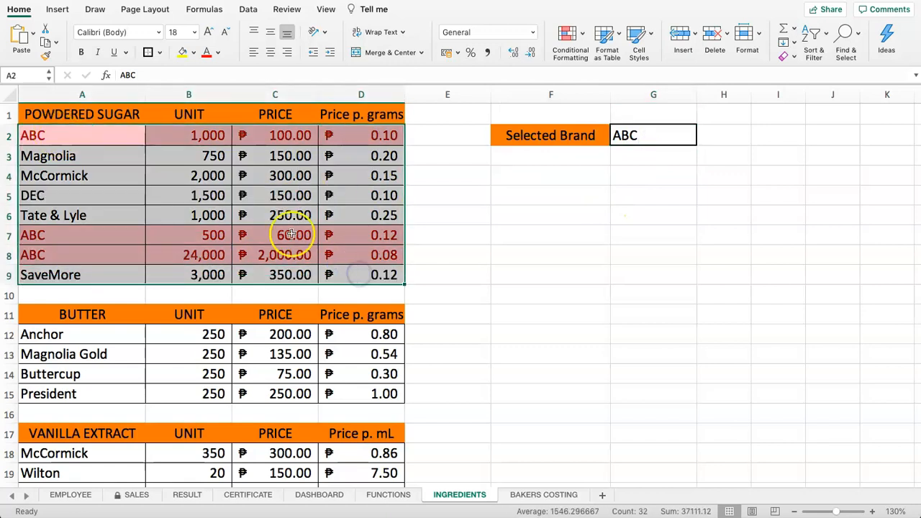
click(567, 31)
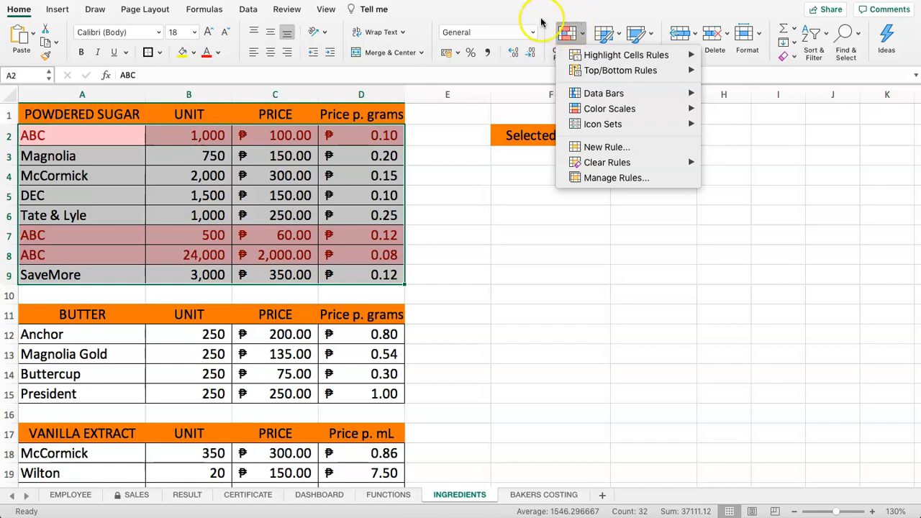
click(609, 180)
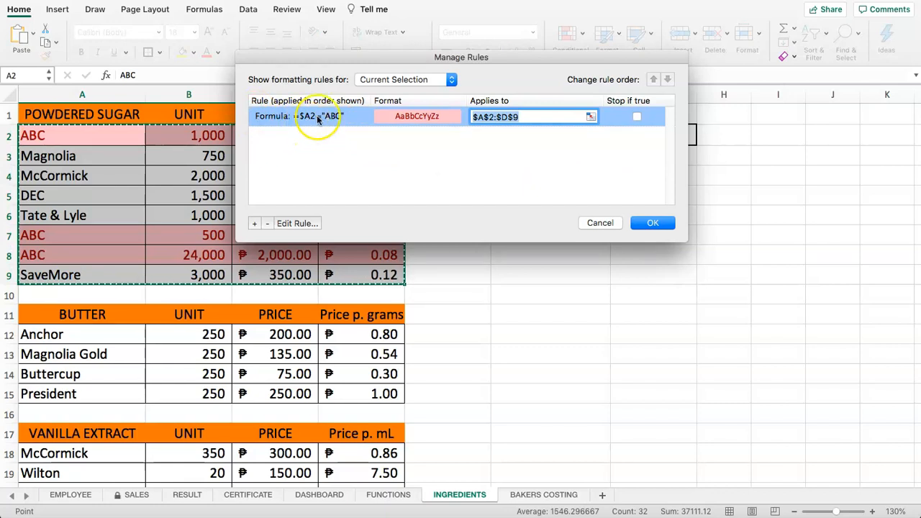
drag(498, 57, 518, 186)
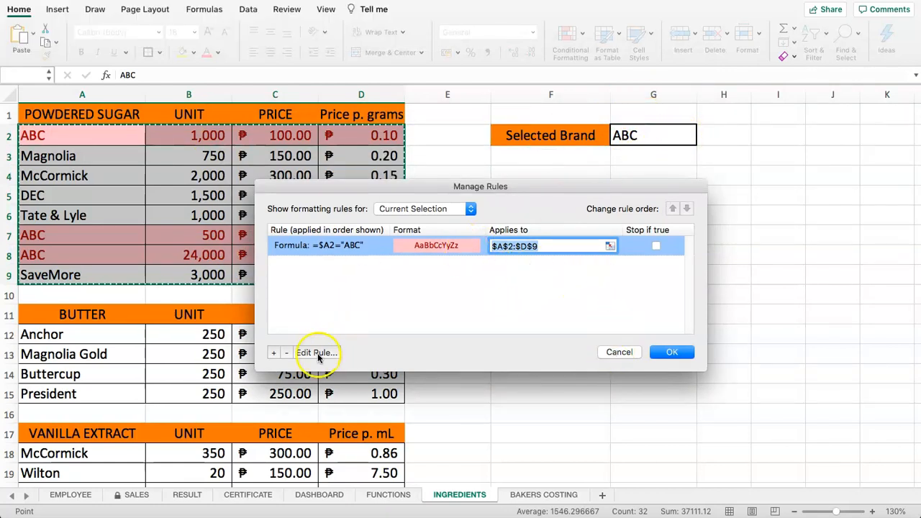
double_click(324, 244)
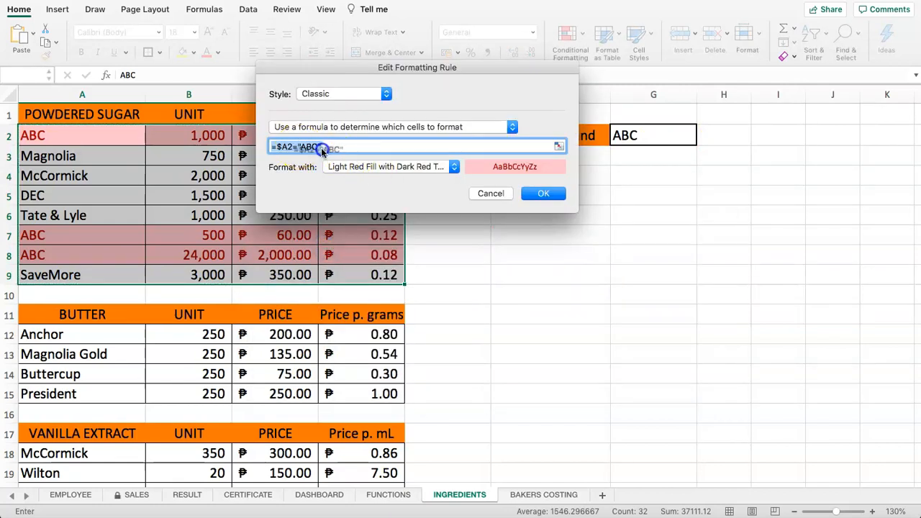
click(323, 146)
key(BackSpace)
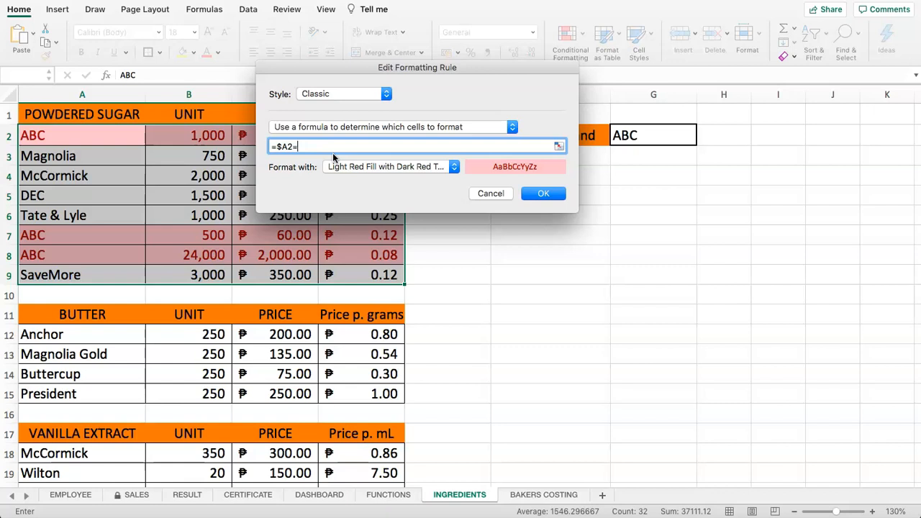
text($)
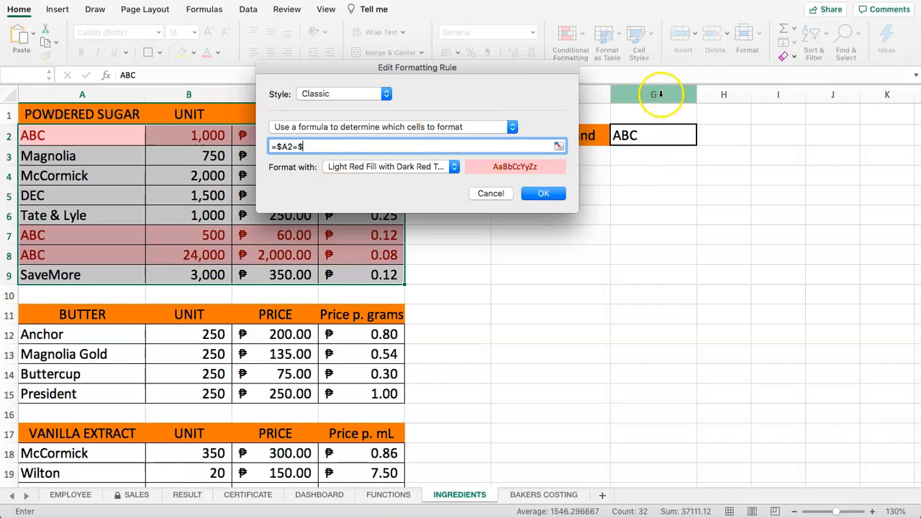
text(G$)
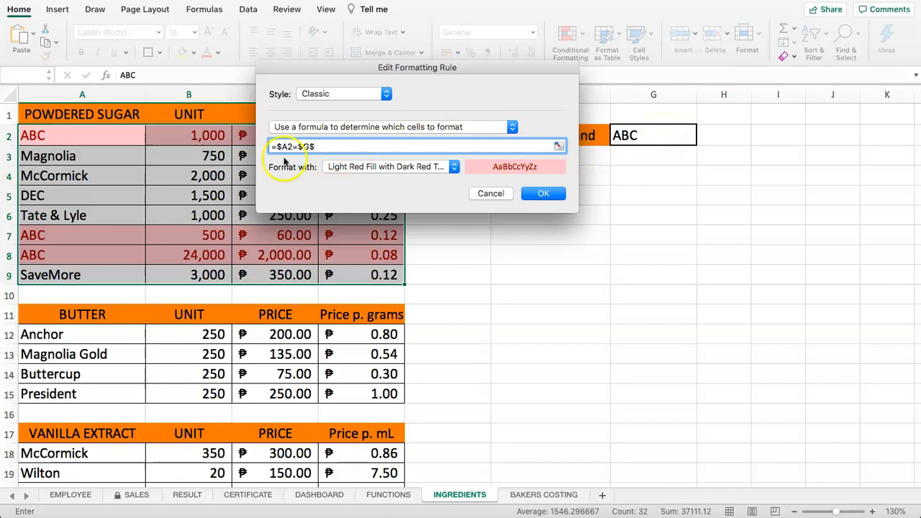
text(2)
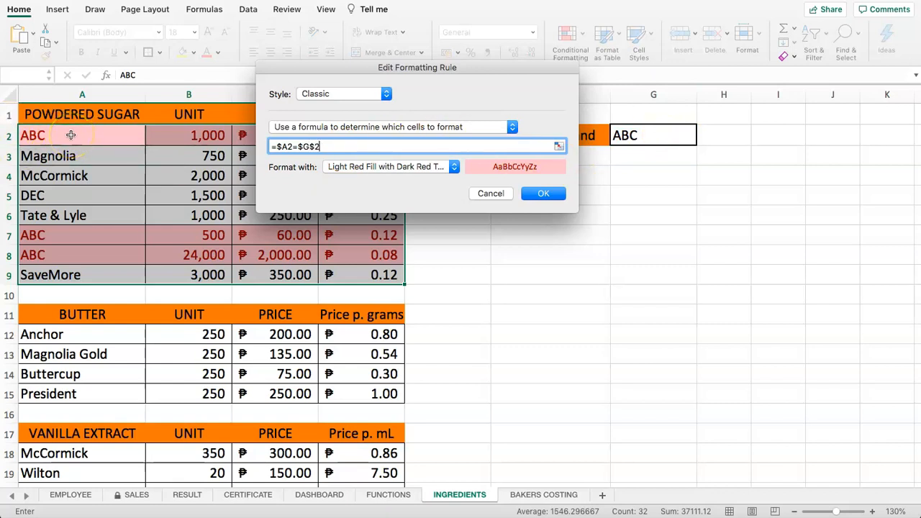
click(556, 196)
click(650, 222)
Test the cell-linked highlighting rule by entering SaveMore as the selected brand in G2.
click(539, 239)
click(541, 153)
click(649, 132)
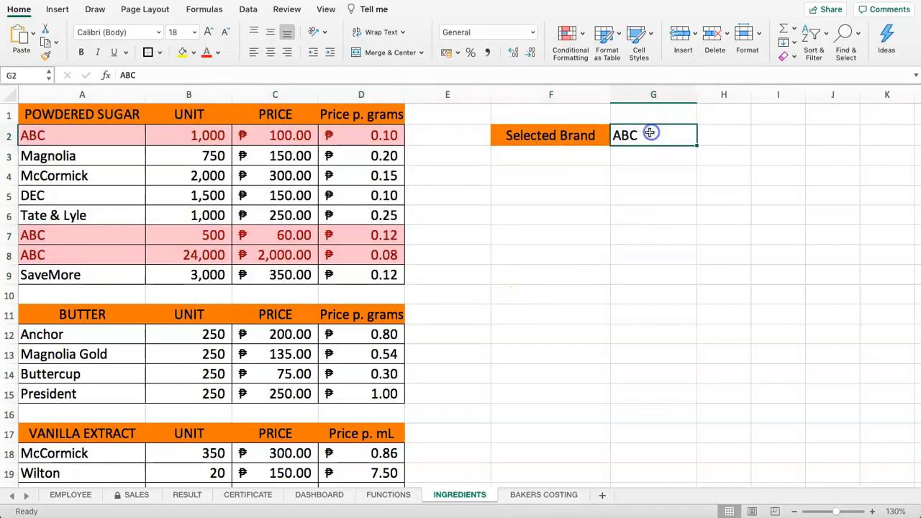
text(SaveMore)
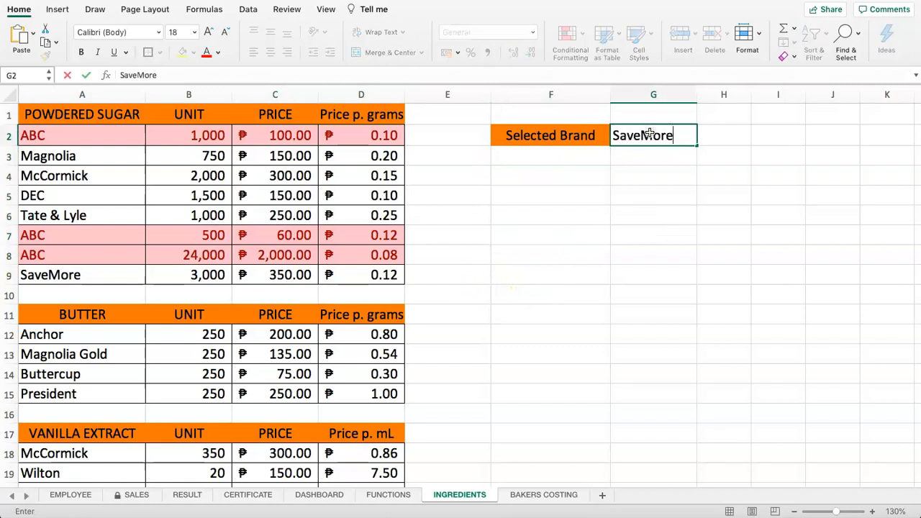
key(Return)
Centre the text in cell G2 horizontally.
click(628, 135)
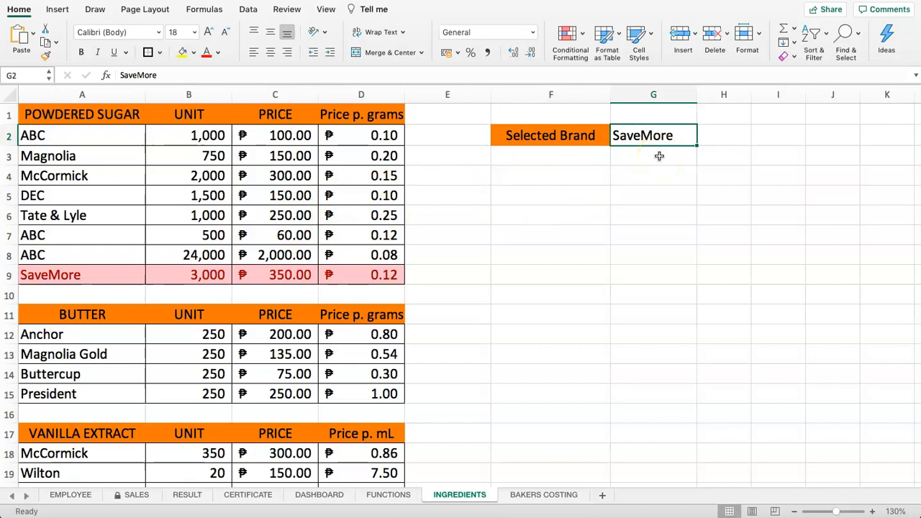
click(270, 53)
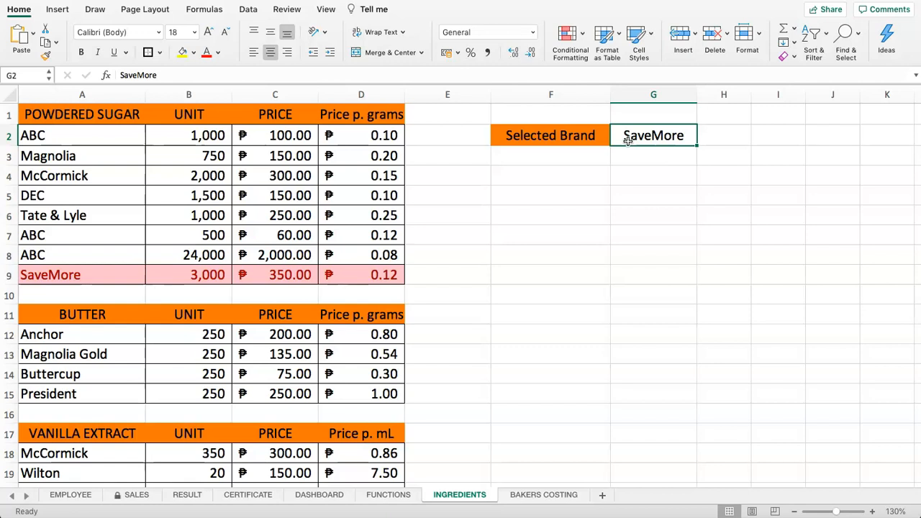
click(660, 157)
click(633, 134)
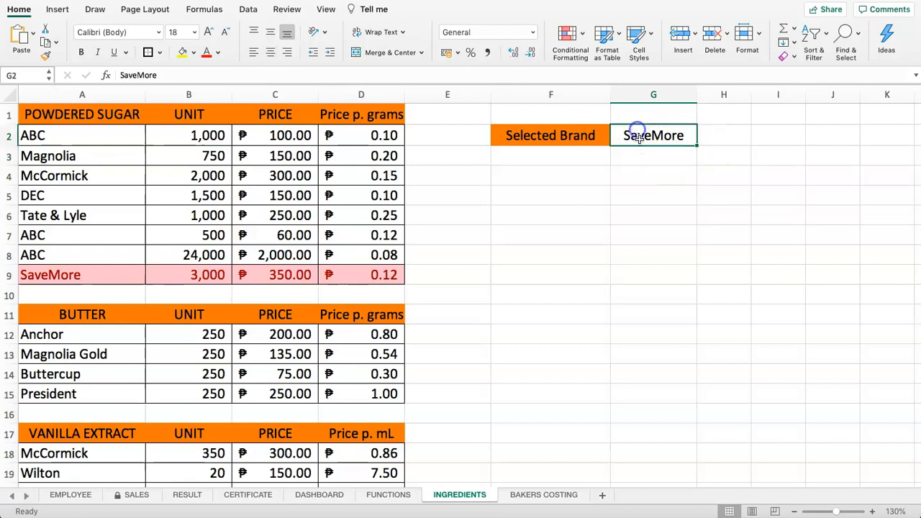
Add a List data validation to G2 with the powdered sugar brands =$A$2:$A$9 as its source.
click(245, 10)
click(643, 139)
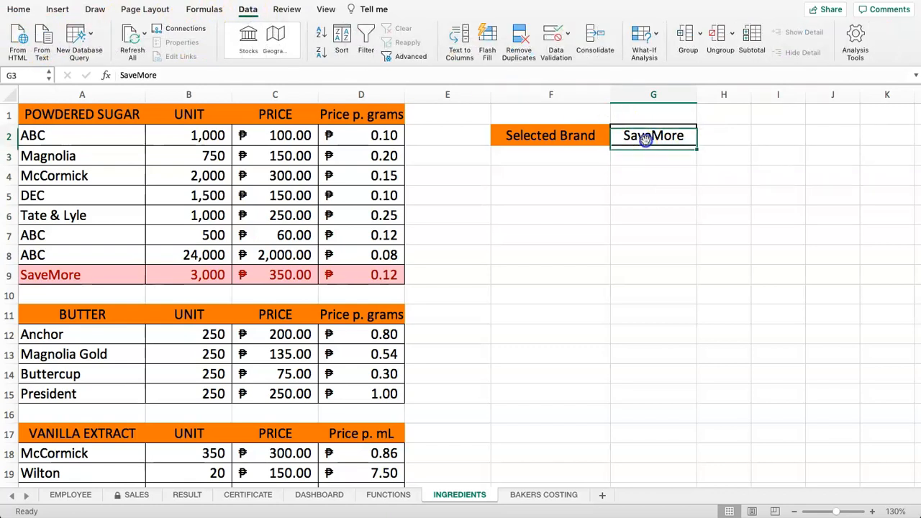
click(565, 175)
click(651, 135)
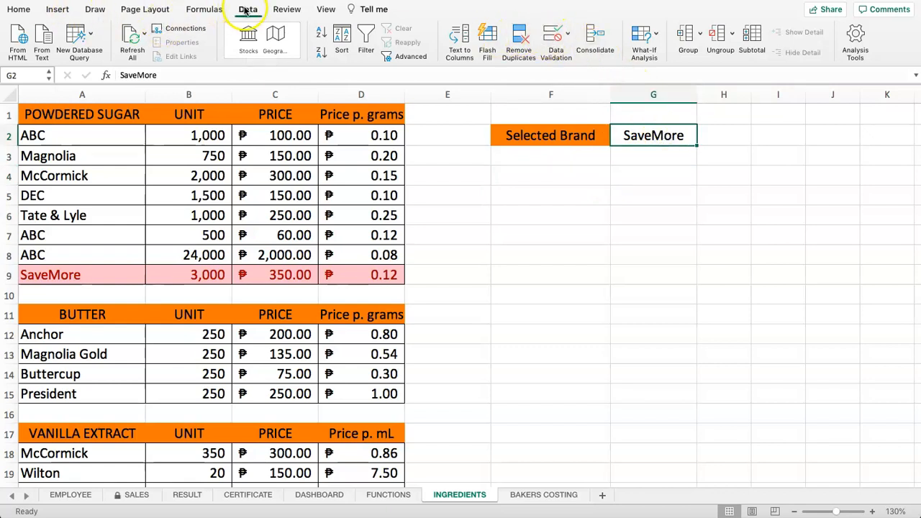
click(555, 37)
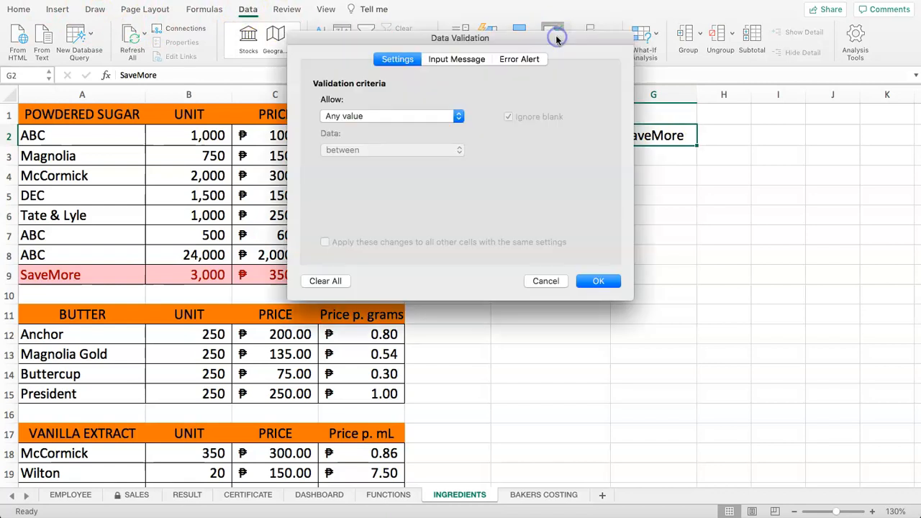
click(412, 116)
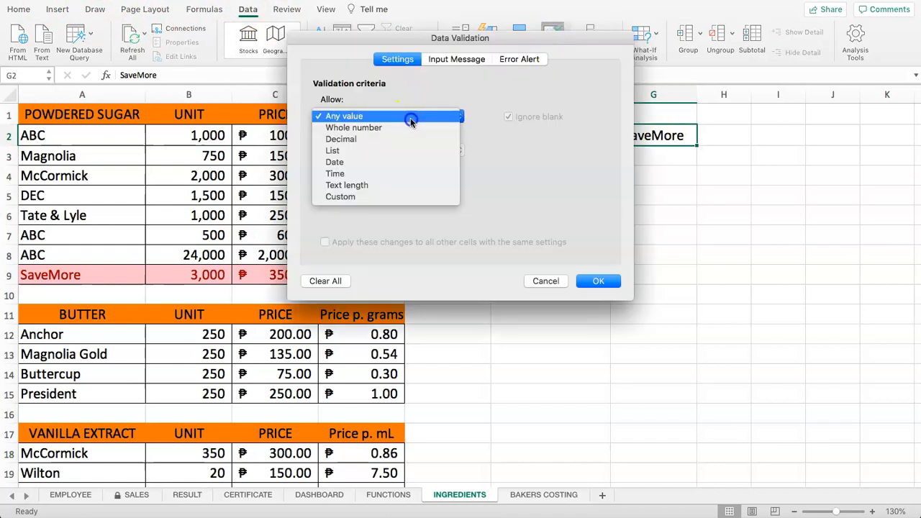
click(363, 149)
drag(442, 32, 571, 29)
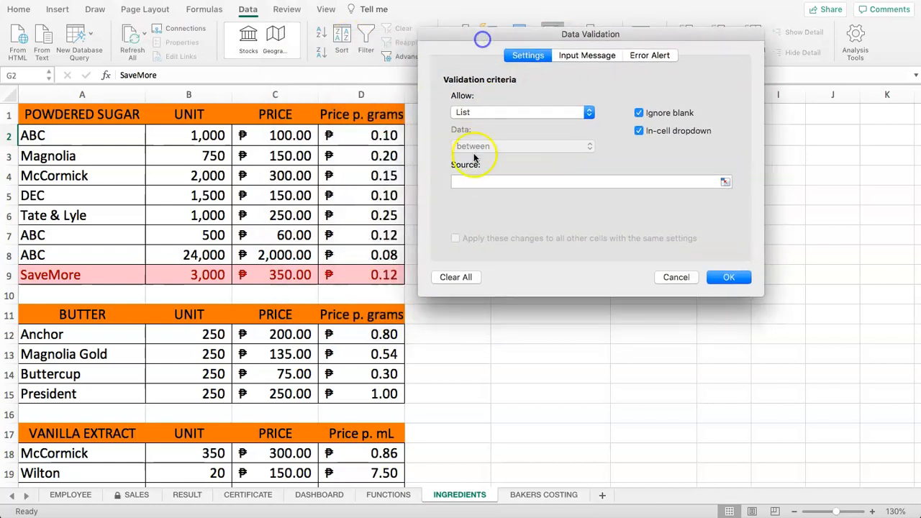
click(460, 180)
drag(83, 140, 79, 274)
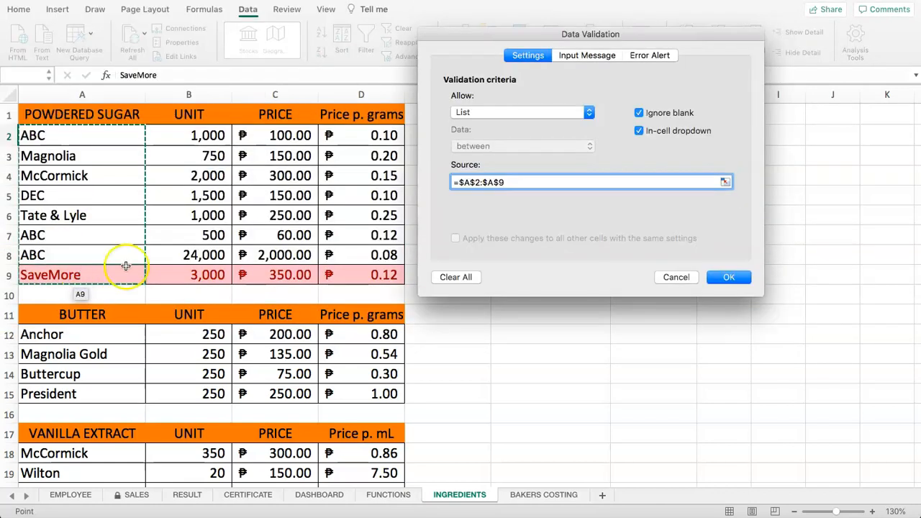
click(729, 278)
Test the G2 brand dropdown by choosing ABC, Magnolia, DEC and finally ABC.
click(702, 138)
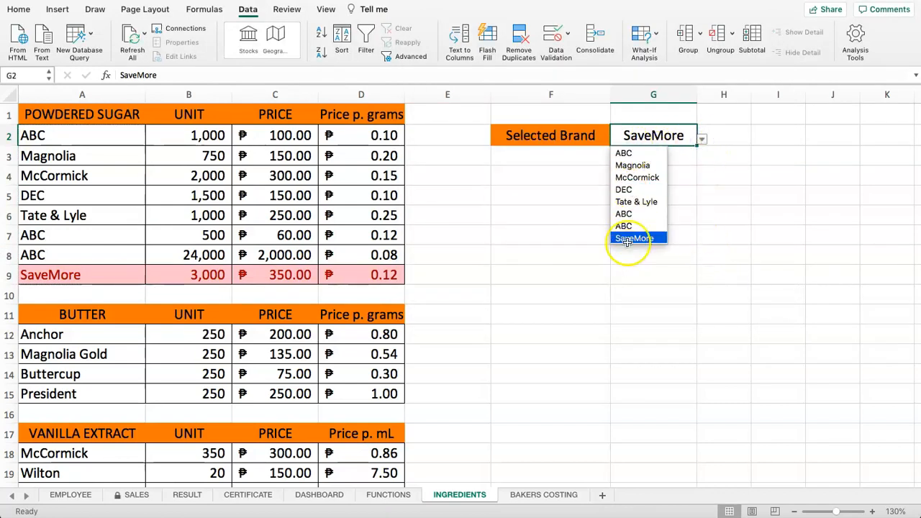
click(635, 153)
click(701, 139)
click(633, 165)
click(702, 138)
click(623, 189)
click(702, 139)
click(638, 214)
click(617, 214)
Enter =UNIQUE(A2:A9,FALSE,FALSE) in cell F4 to list each powdered sugar brand once.
click(553, 180)
click(541, 185)
text(=)
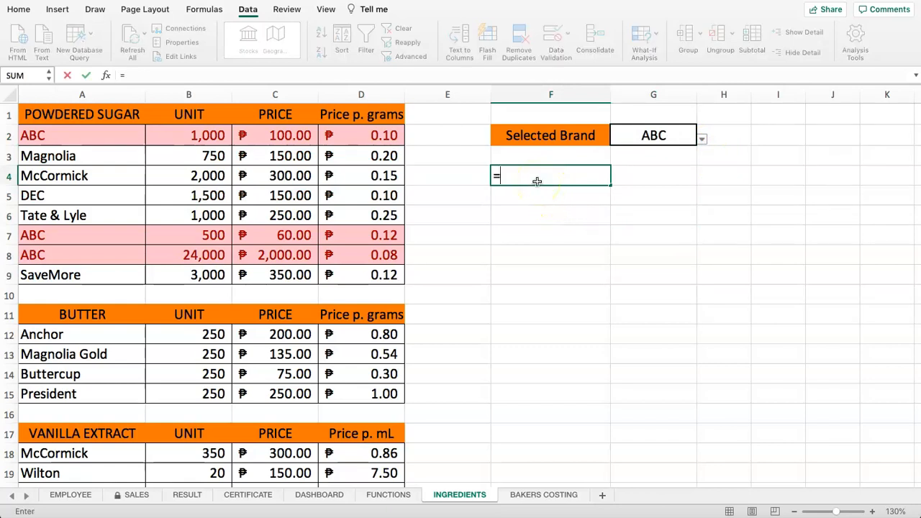
text(UNIQUE)
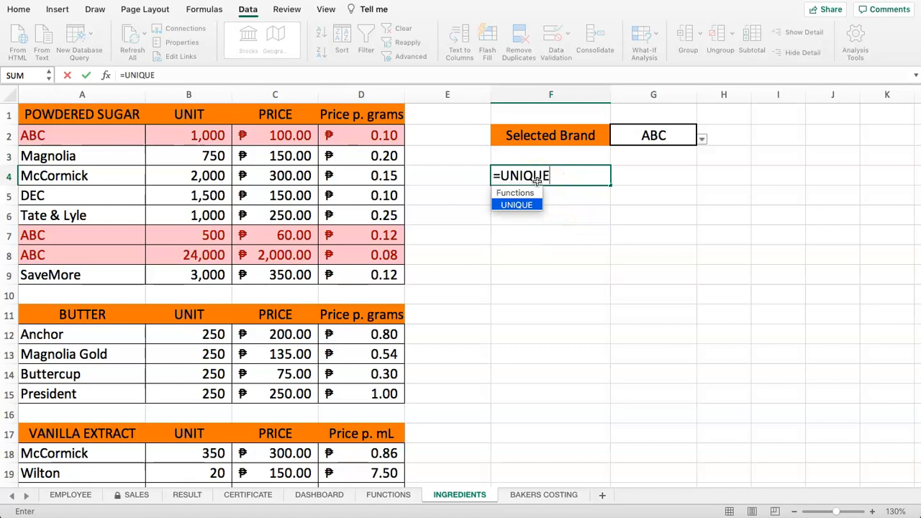
text(()
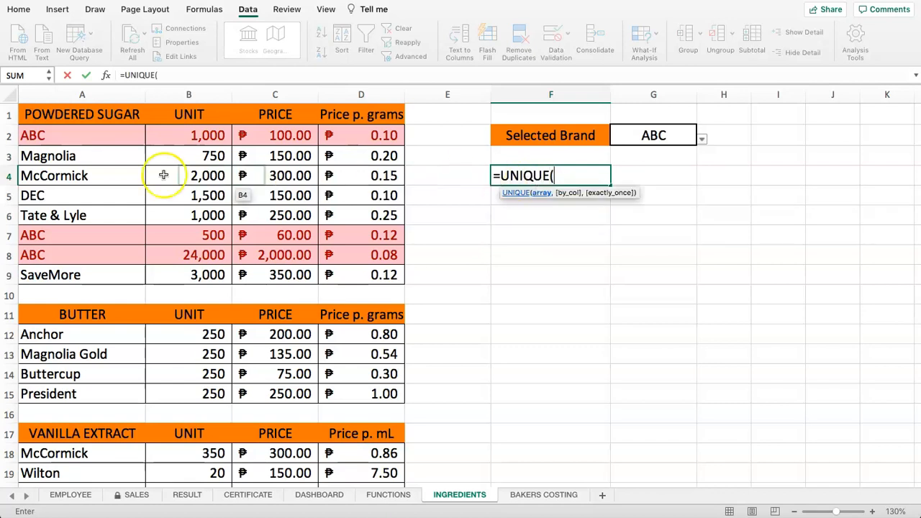
drag(52, 142, 72, 274)
text(,)
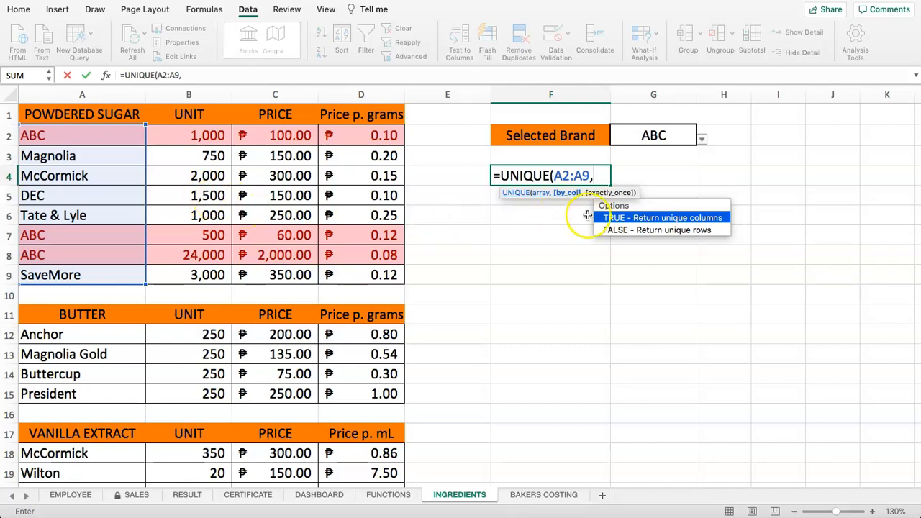
double_click(630, 230)
text(,)
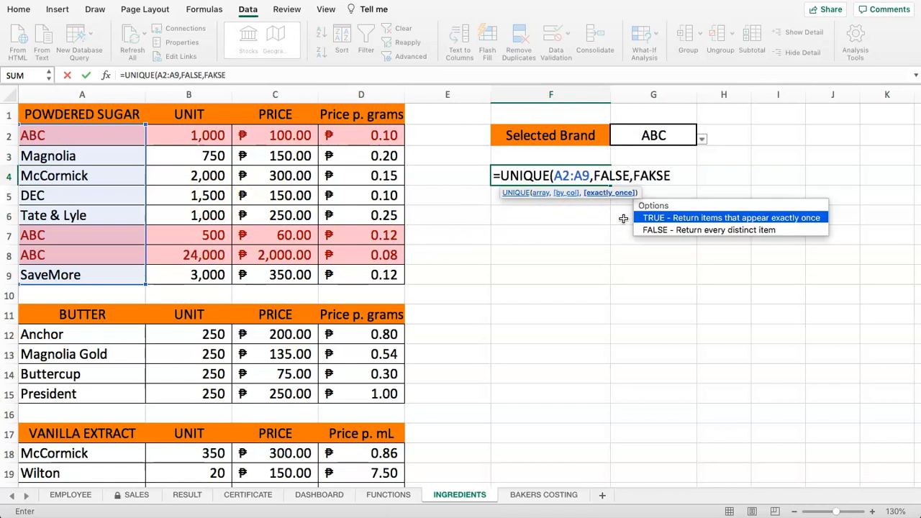
text(FALSE))
key(Return)
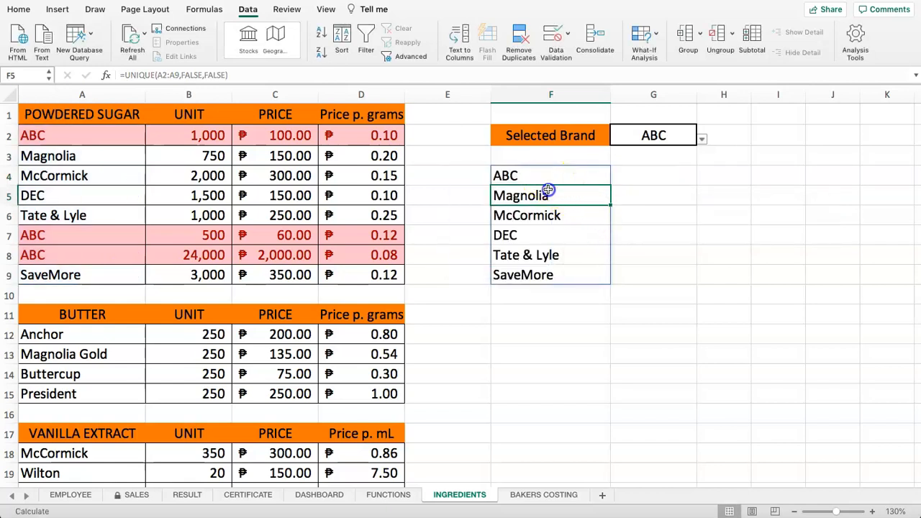
Examine the unique brand list in F4:F9 and the UNIQUE formula that produces it.
drag(549, 180, 560, 272)
click(723, 164)
drag(551, 173, 551, 269)
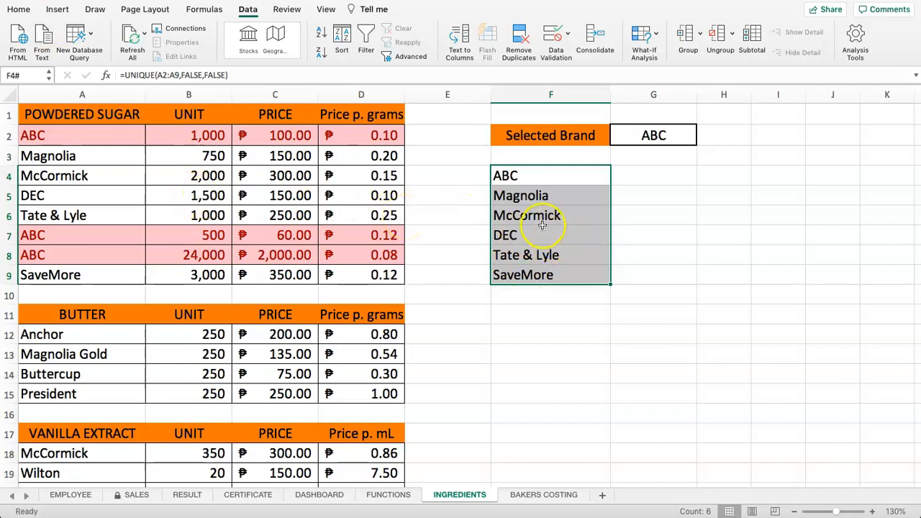
click(536, 179)
click(612, 161)
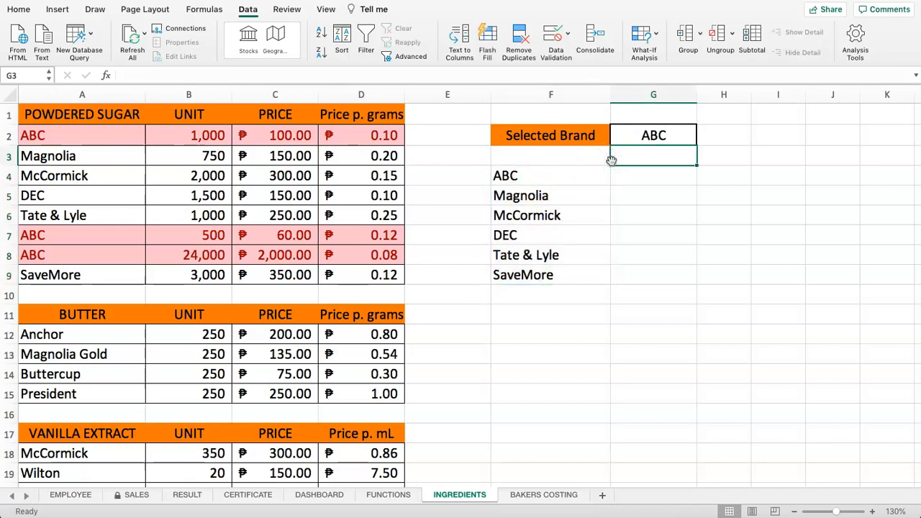
click(633, 136)
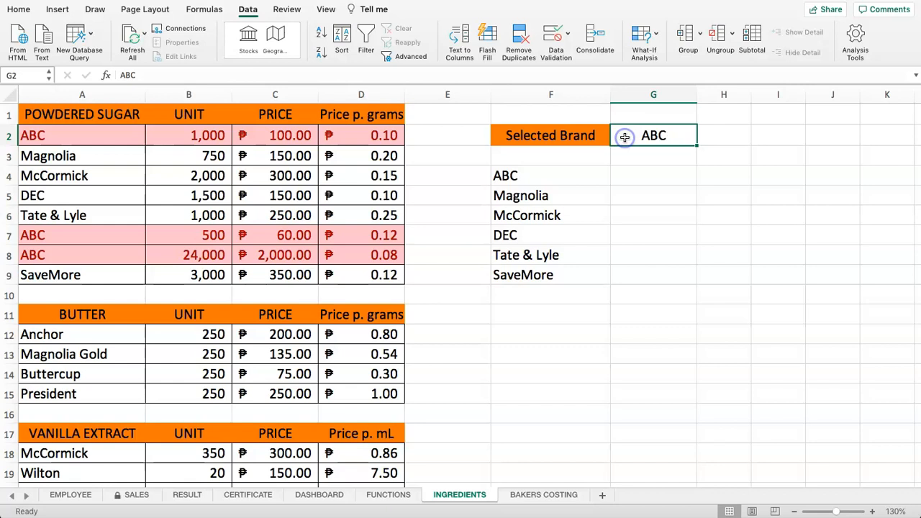
click(526, 177)
drag(263, 74, 121, 74)
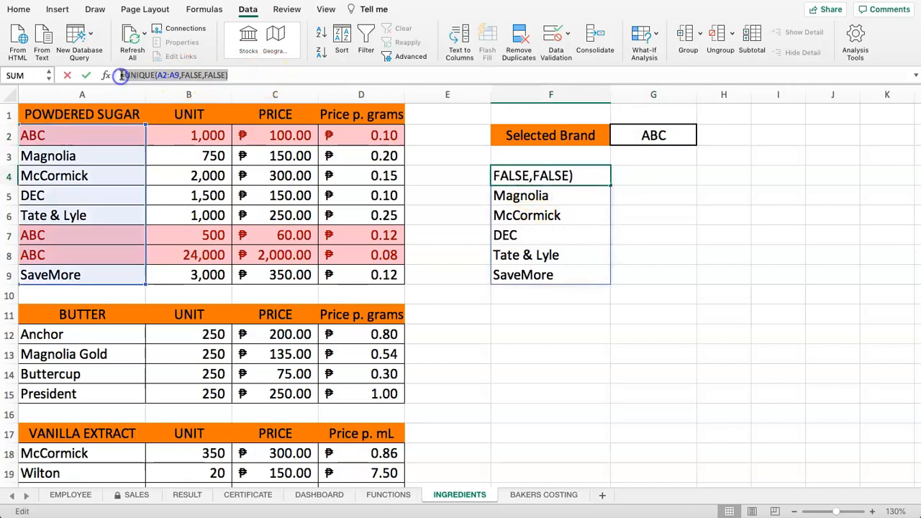
key(Escape)
Set G2's data validation to a List sourced from the spilled unique brands with =$F$4# and check its dropdown.
click(627, 135)
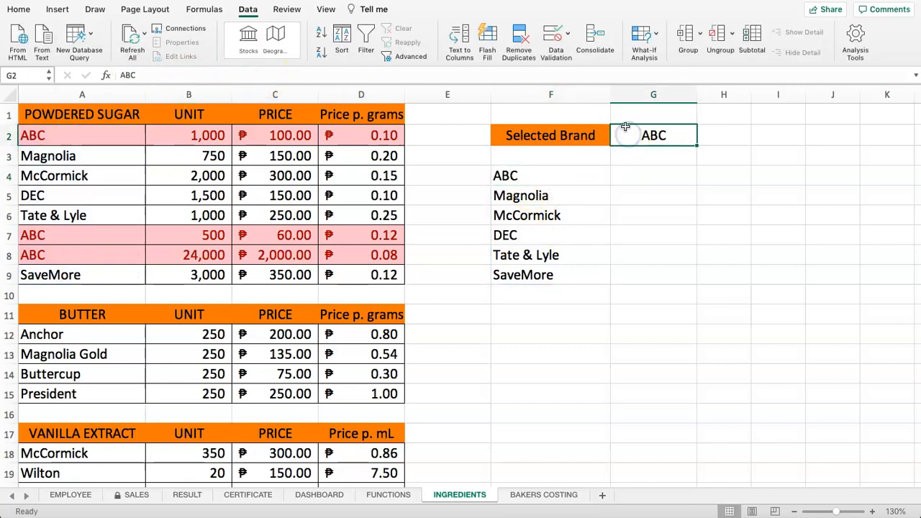
click(621, 137)
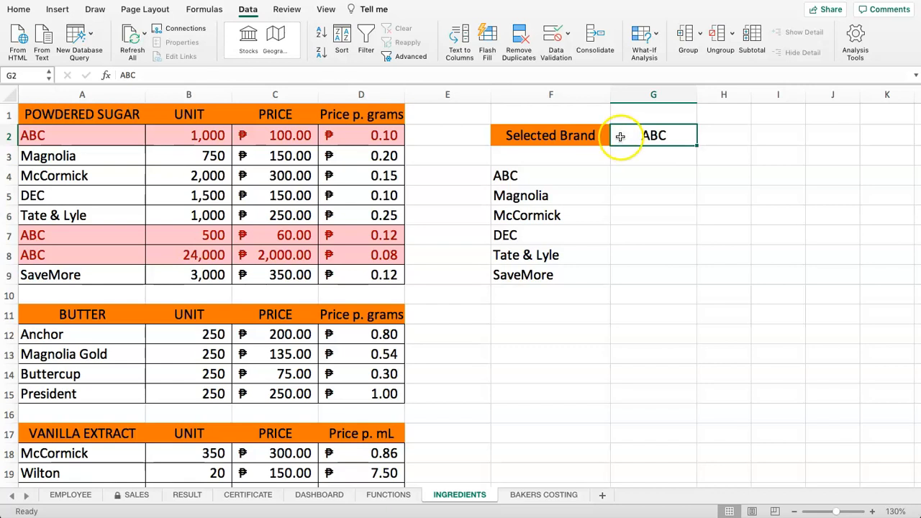
click(559, 37)
drag(498, 53, 855, 151)
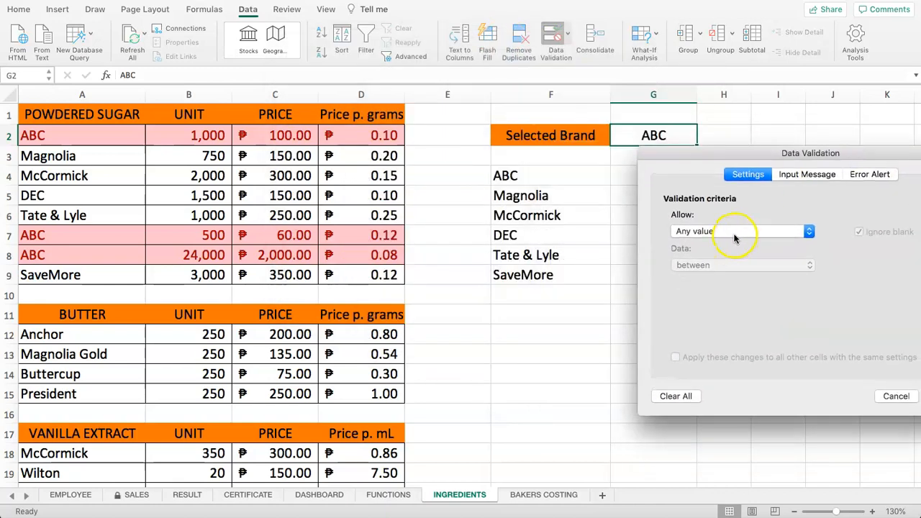
click(734, 238)
click(692, 264)
drag(712, 154, 671, 159)
click(507, 176)
click(685, 308)
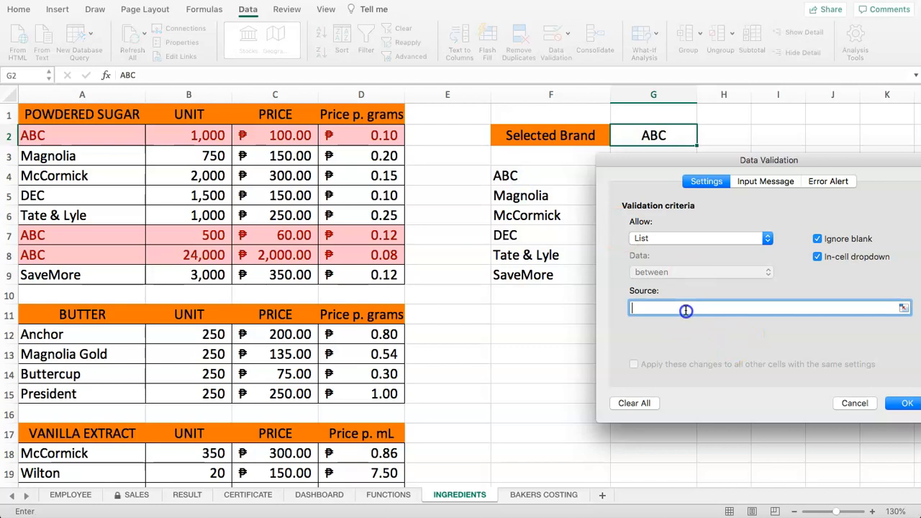
click(507, 175)
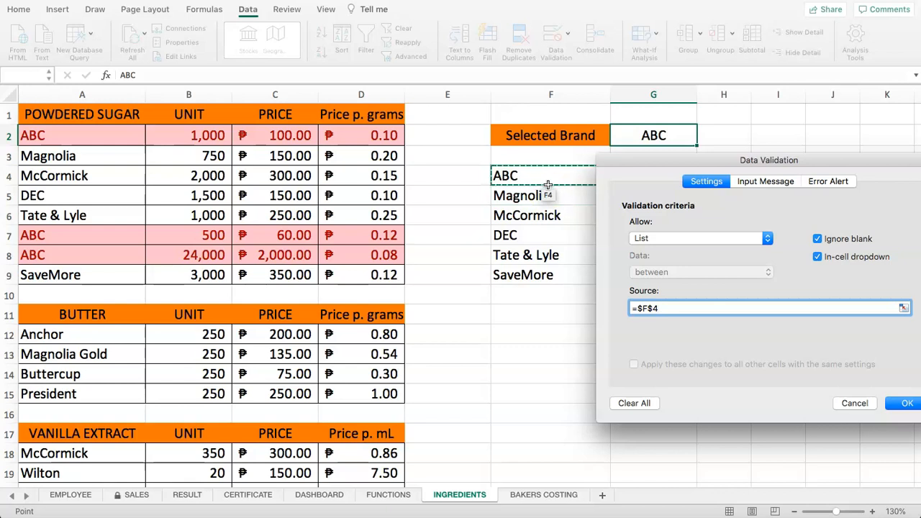
text(#)
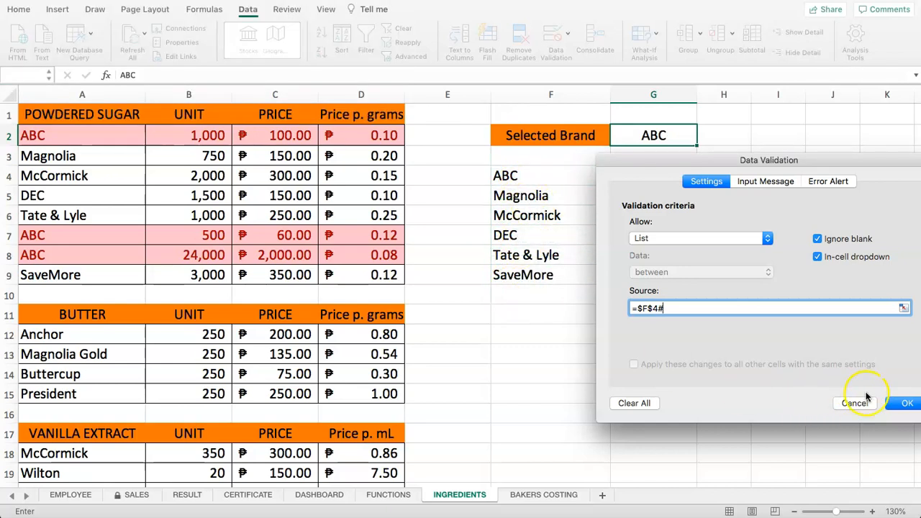
click(900, 405)
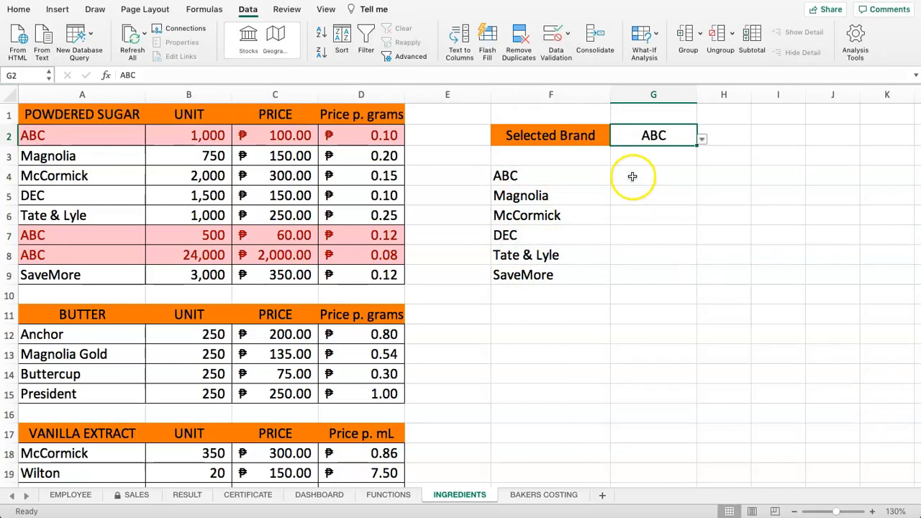
click(699, 139)
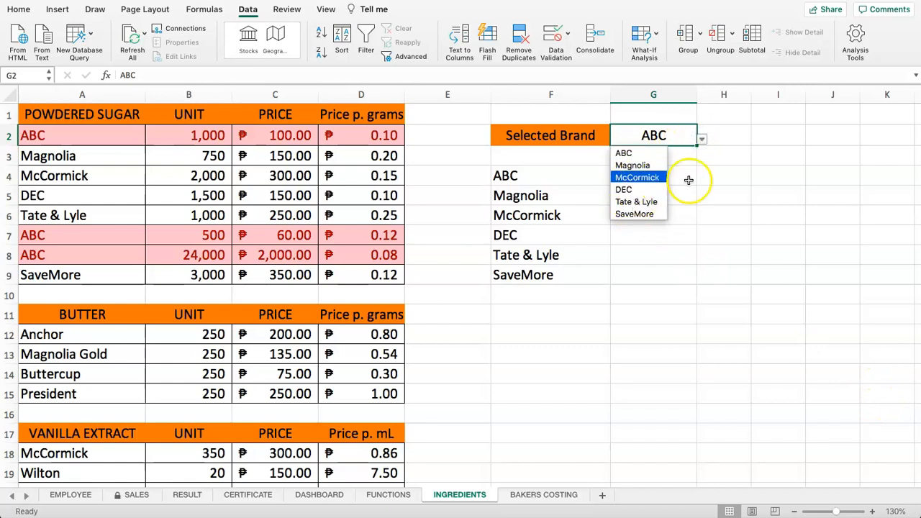
key(Escape)
Examine the UNIQUE formula in F4 and how it appears in the spilled cells below it.
click(514, 177)
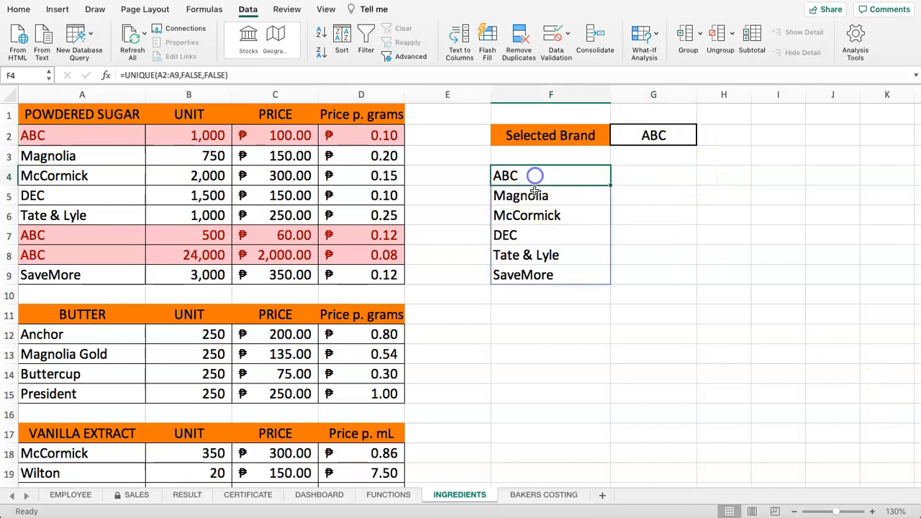
click(536, 195)
click(538, 215)
click(547, 235)
click(536, 195)
click(525, 176)
drag(139, 75, 243, 76)
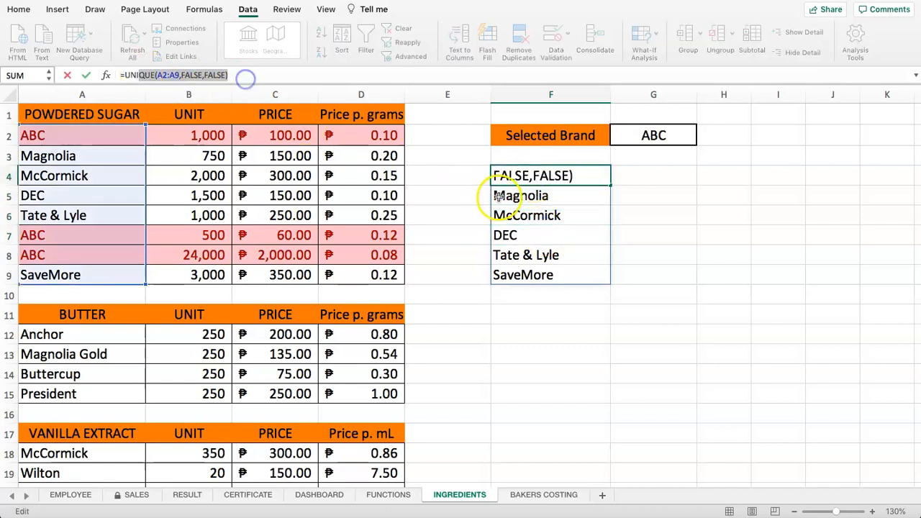
click(525, 221)
click(531, 177)
click(540, 194)
click(534, 175)
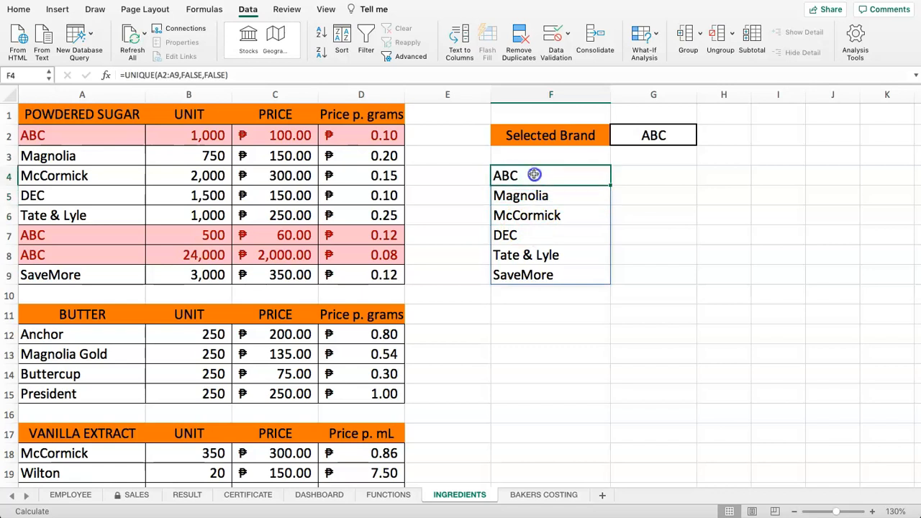
click(246, 75)
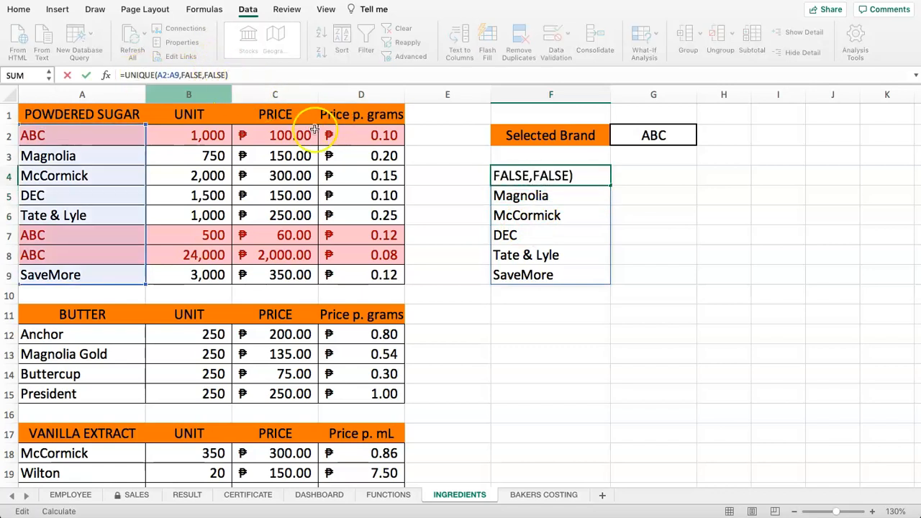
key(Escape)
click(506, 195)
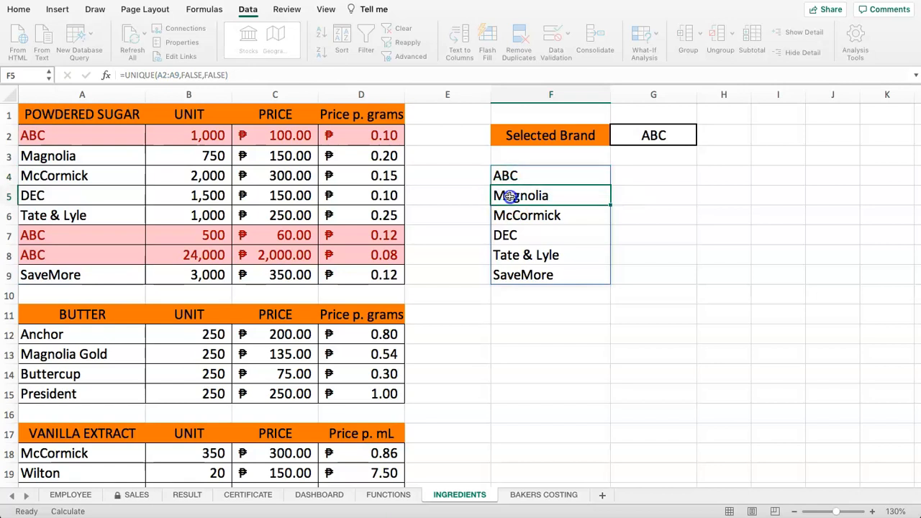
click(520, 213)
click(523, 235)
click(525, 263)
Enter zdf in F9 to block the UNIQUE spill range, and inspect F4:F9.
click(521, 271)
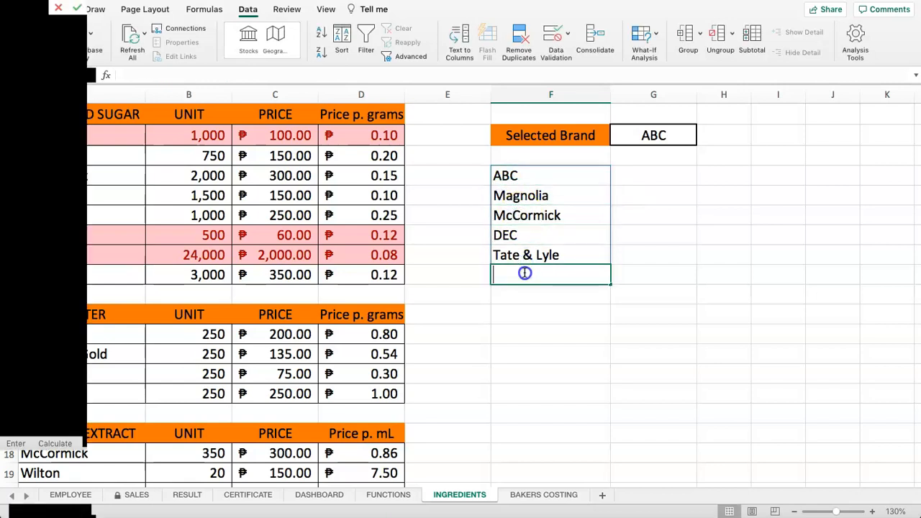
click(244, 77)
click(523, 273)
text(zdf)
key(Return)
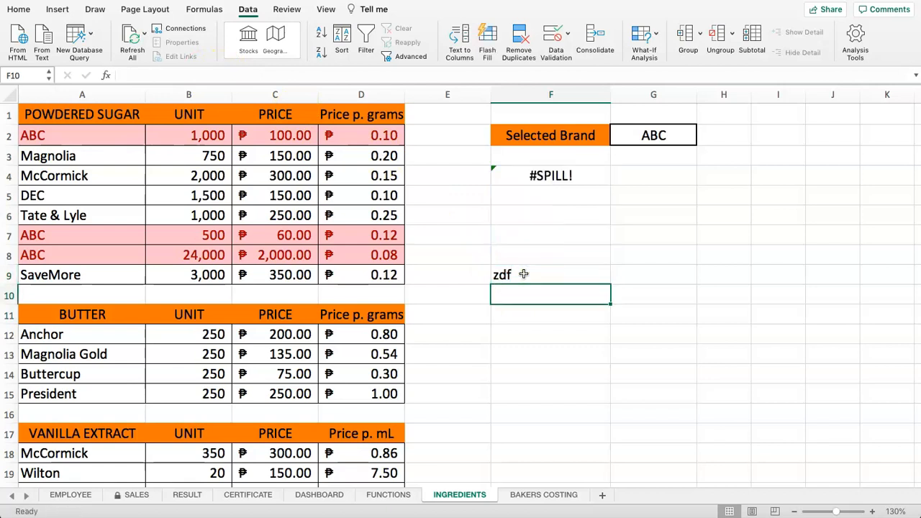
drag(529, 195, 543, 246)
click(543, 246)
drag(543, 199, 550, 255)
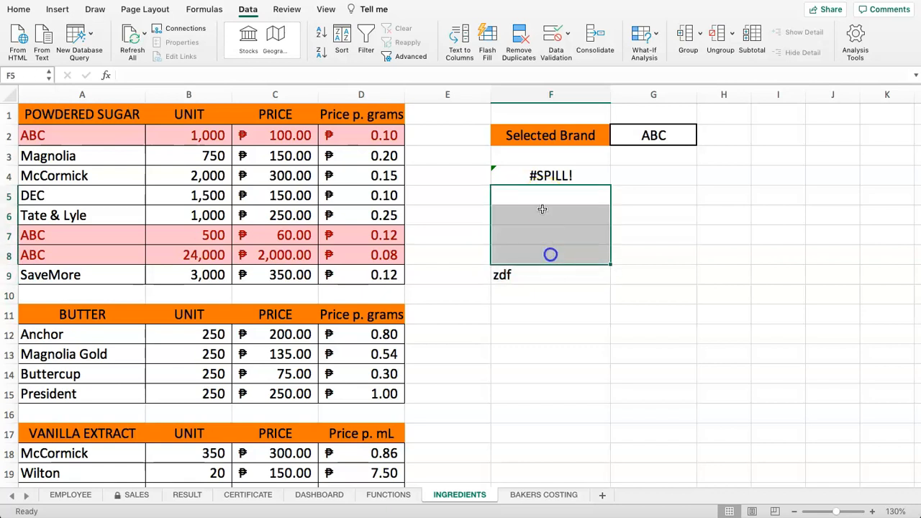
click(537, 181)
drag(560, 196, 580, 265)
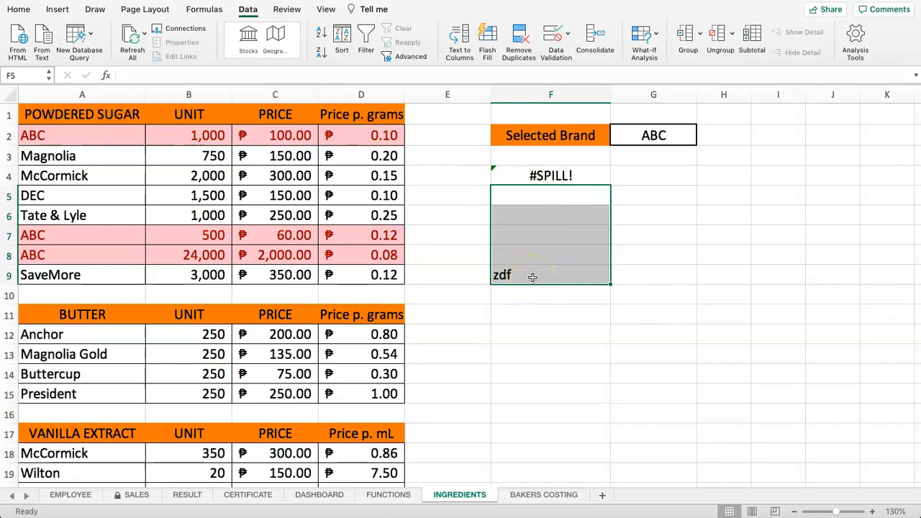
click(551, 176)
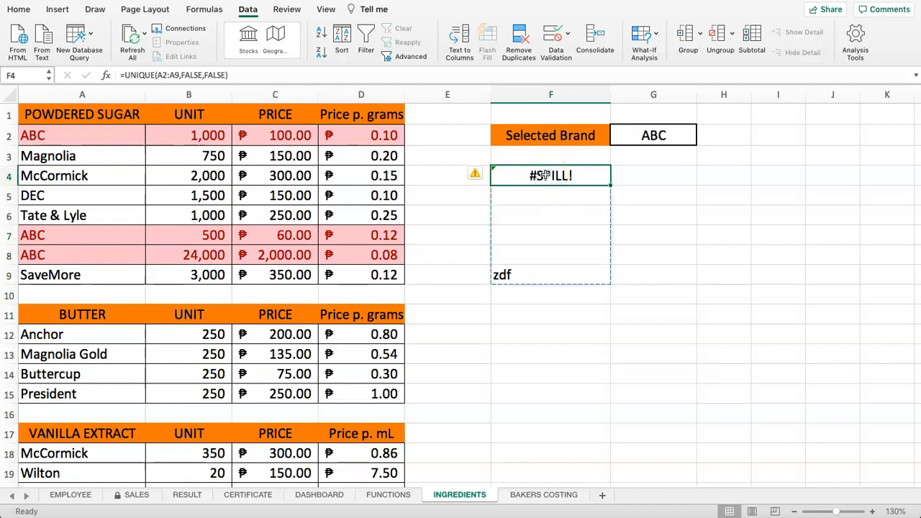
Try overwriting the UNIQUE formula in F4 with fgh, and undo that entry.
text(fgh)
key(Return)
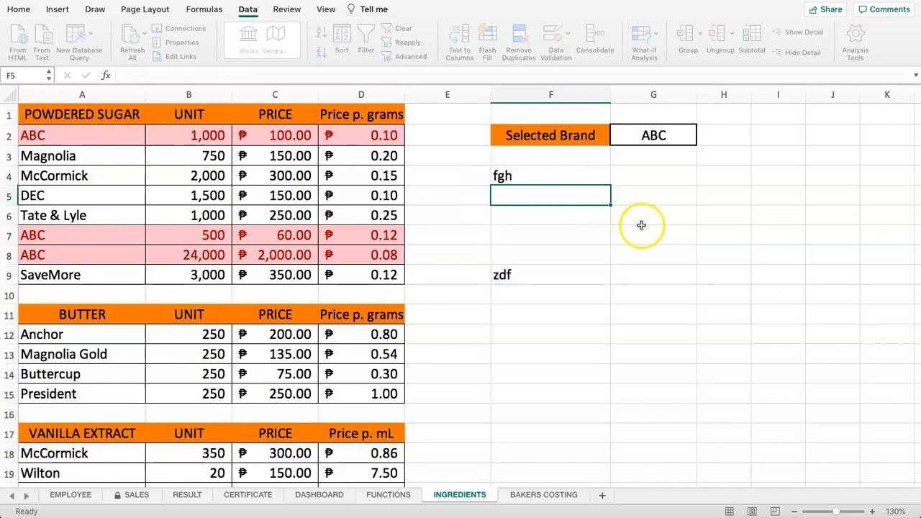
key(super+z)
Clear the text zdf from F9 to free the spill range of the unique brand list.
click(625, 218)
click(502, 275)
key(Delete)
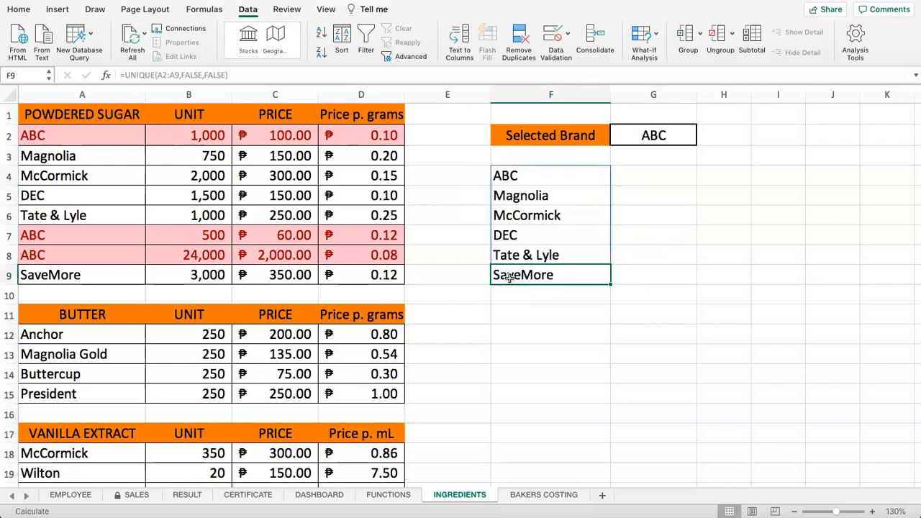
Test the G2 brand dropdown by choosing Tate & Lyle, McCormick and finally ABC.
click(650, 289)
click(673, 137)
click(704, 141)
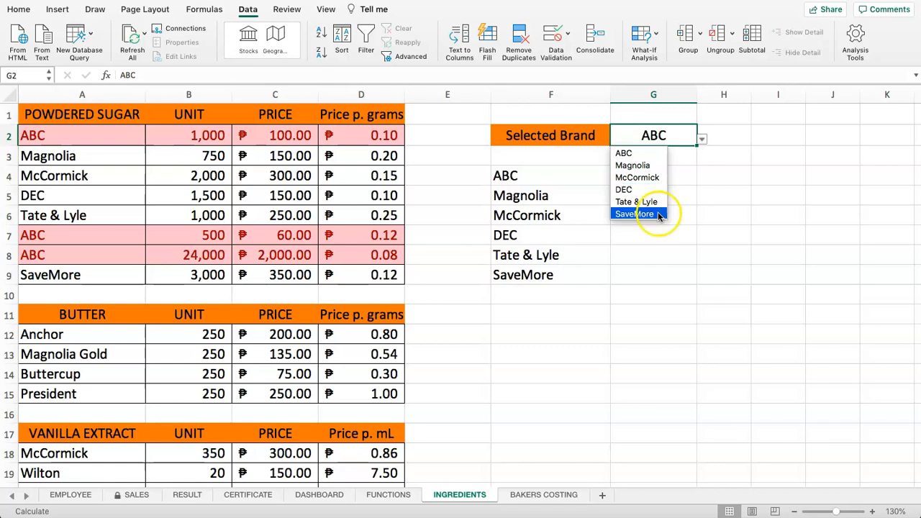
click(636, 201)
click(701, 142)
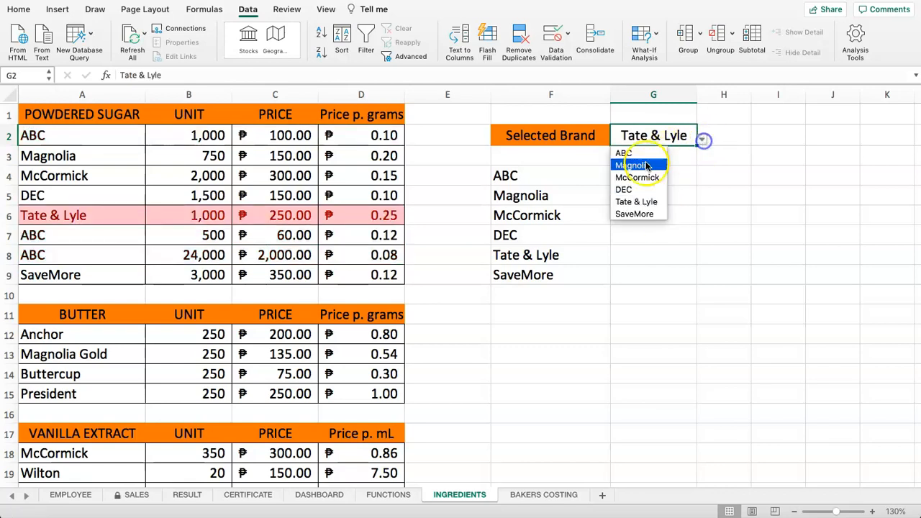
click(626, 177)
click(702, 146)
click(691, 138)
click(703, 138)
click(634, 155)
click(632, 210)
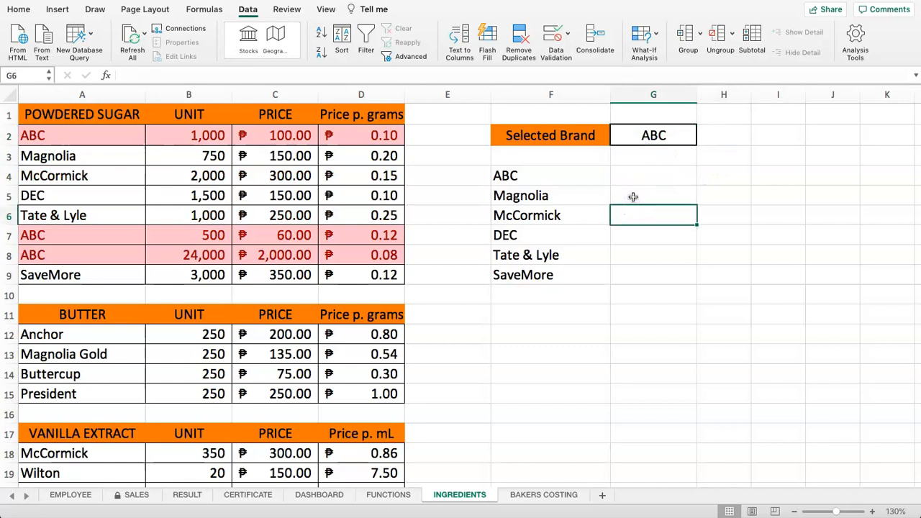
Wrap the F4 formula in SORT so it reads =SORT(UNIQUE(A2:A9,FALSE,FALSE)).
click(524, 178)
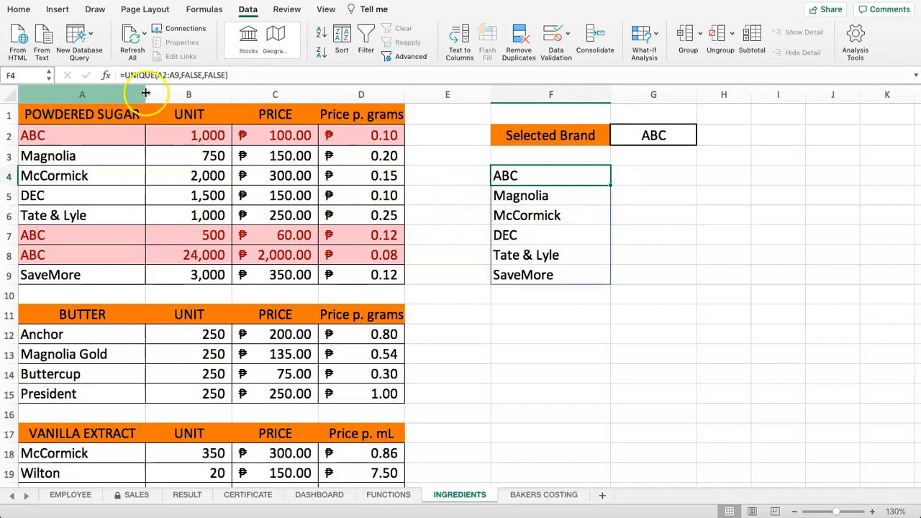
click(124, 74)
text(SORT()
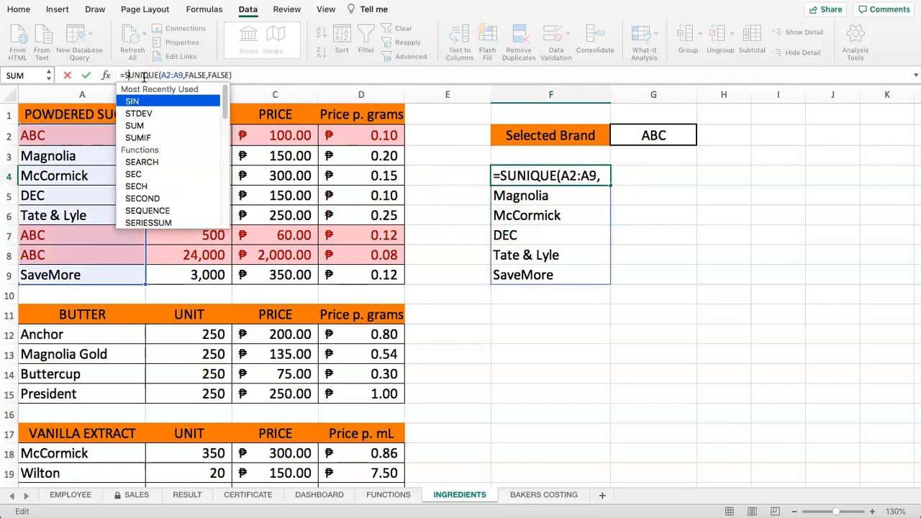
click(263, 74)
text())
key(Return)
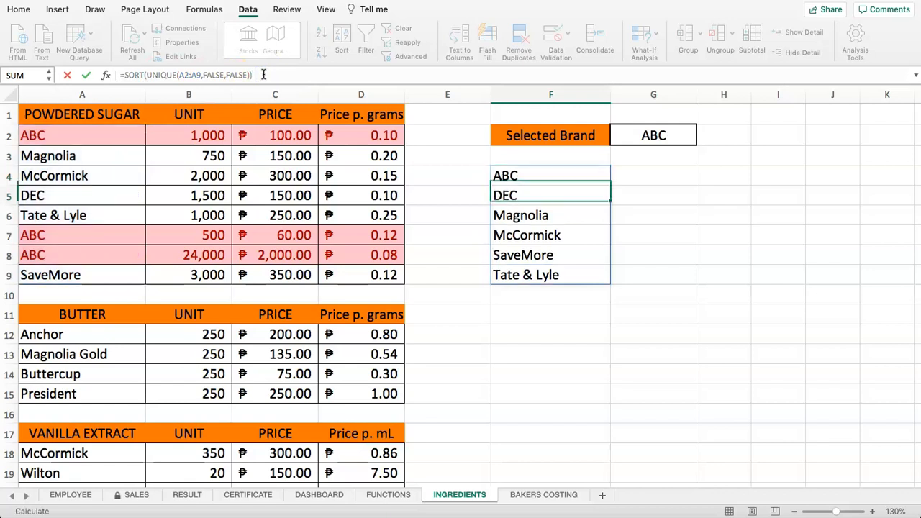
Examine the sorted brand list in F4:F9, the order in G2's dropdown, and the powdered sugar rows.
drag(561, 177, 555, 274)
click(679, 202)
click(686, 136)
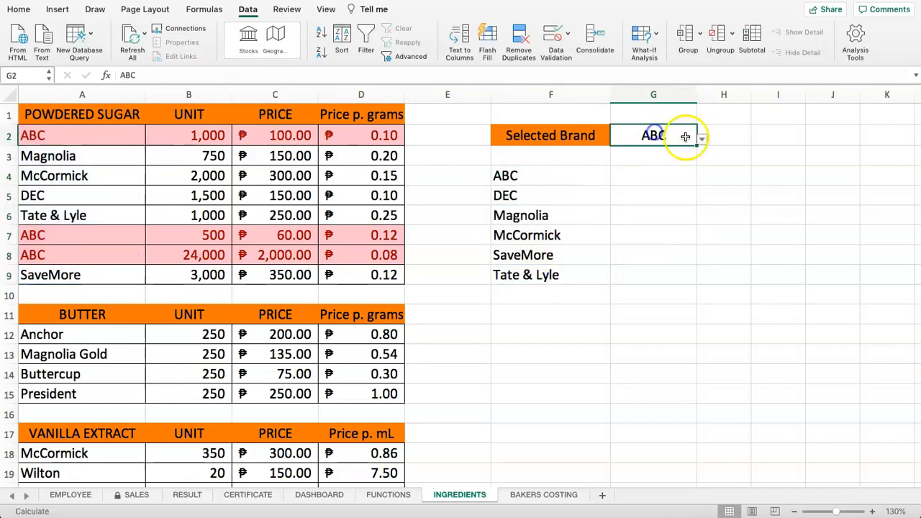
click(700, 140)
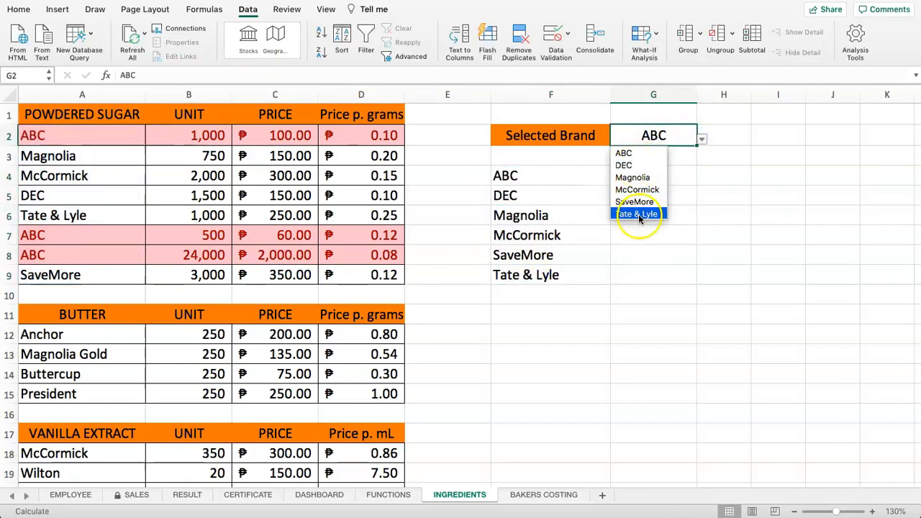
click(559, 306)
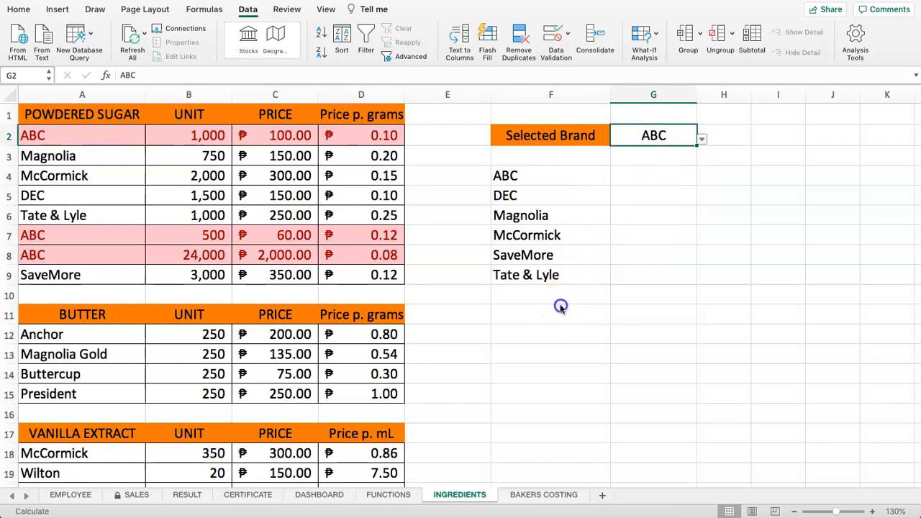
click(536, 304)
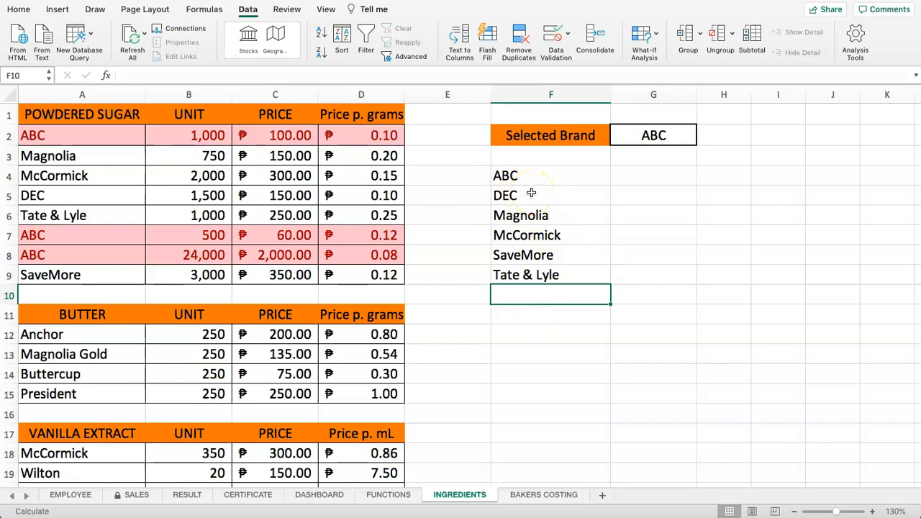
drag(531, 188, 544, 274)
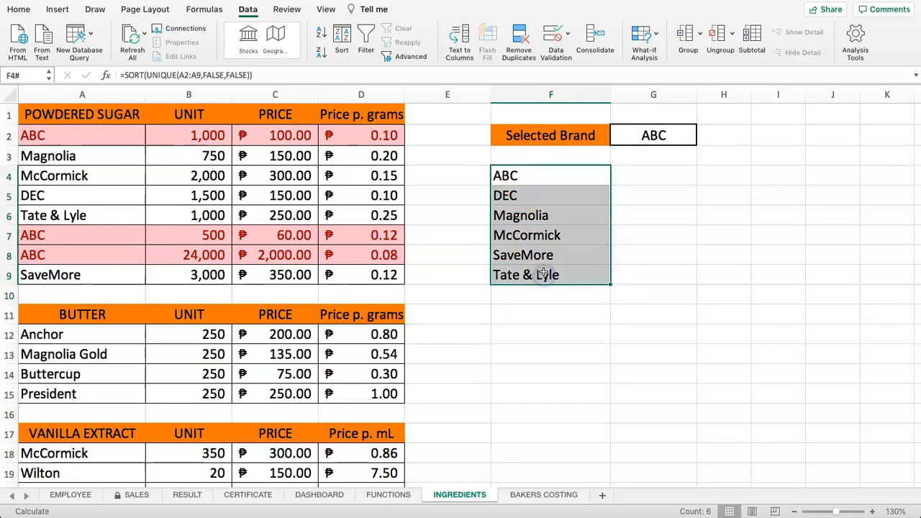
click(643, 138)
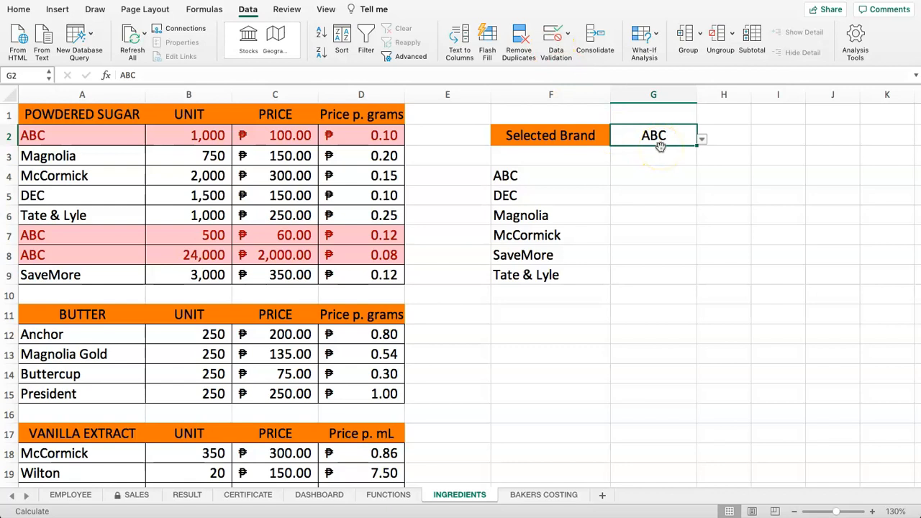
drag(505, 176, 527, 267)
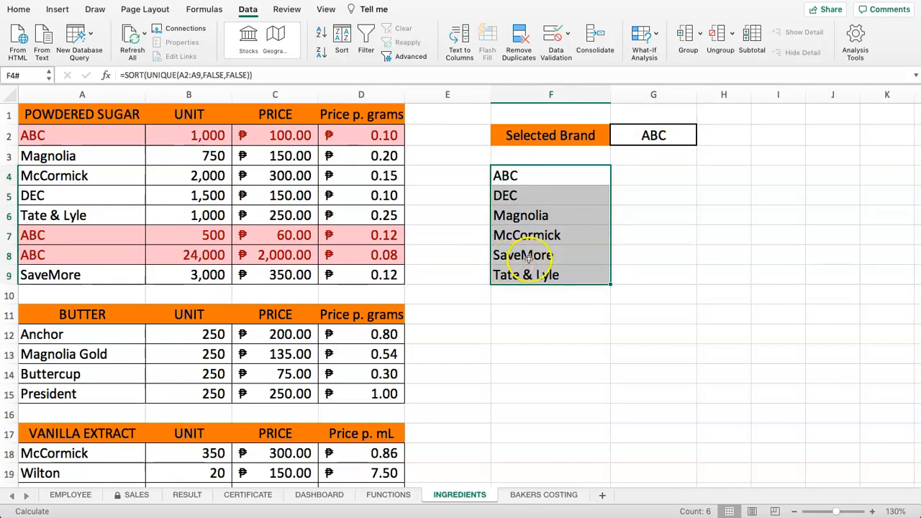
drag(91, 142, 320, 279)
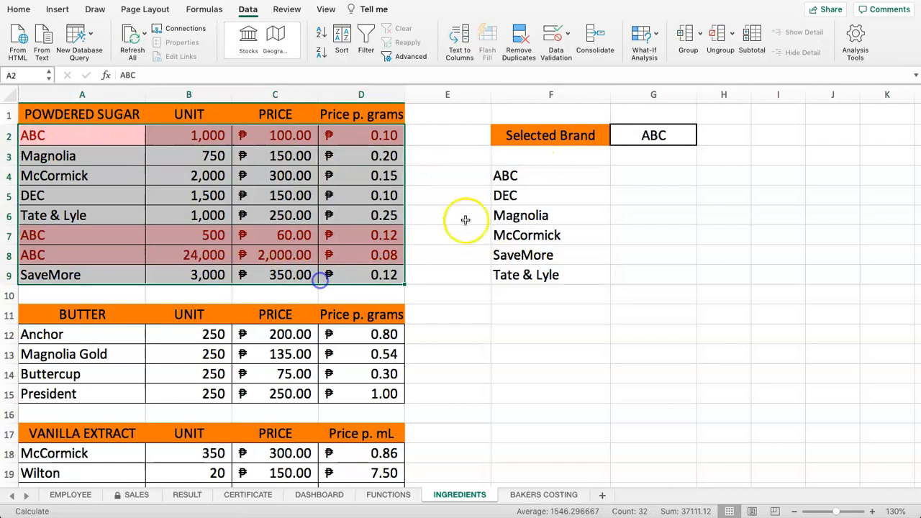
Test the row highlighting by choosing Magnolia, McCormick, SaveMore and finally Tate & Lyle in G2's dropdown.
click(649, 136)
click(703, 138)
click(648, 178)
click(702, 139)
click(636, 189)
click(702, 139)
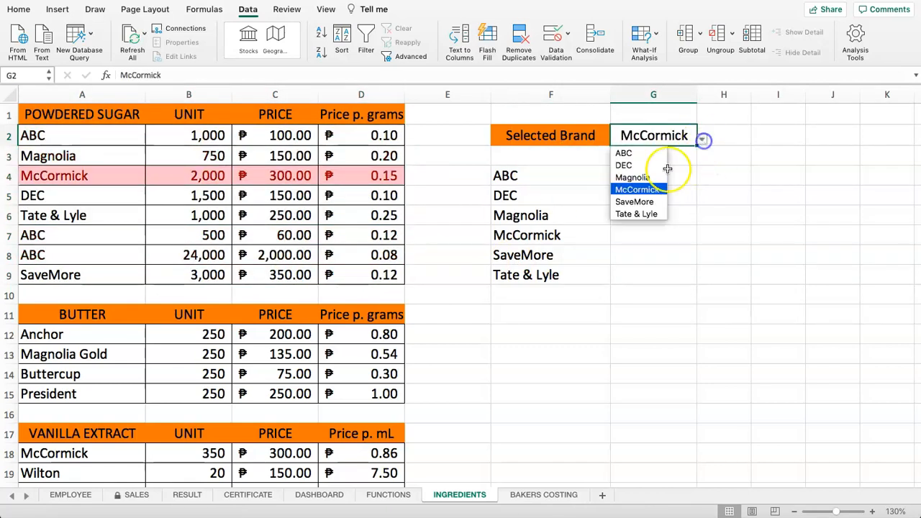
click(634, 201)
click(702, 139)
click(636, 213)
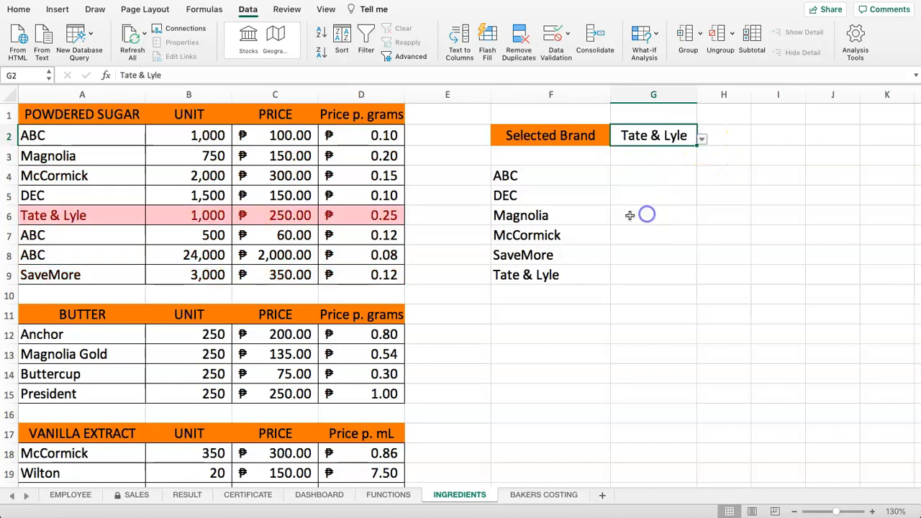
drag(59, 137, 374, 282)
click(328, 256)
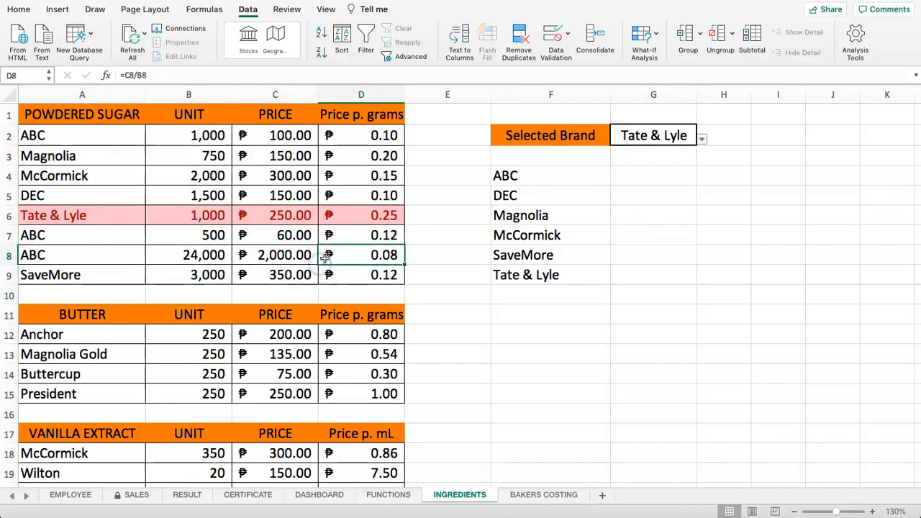